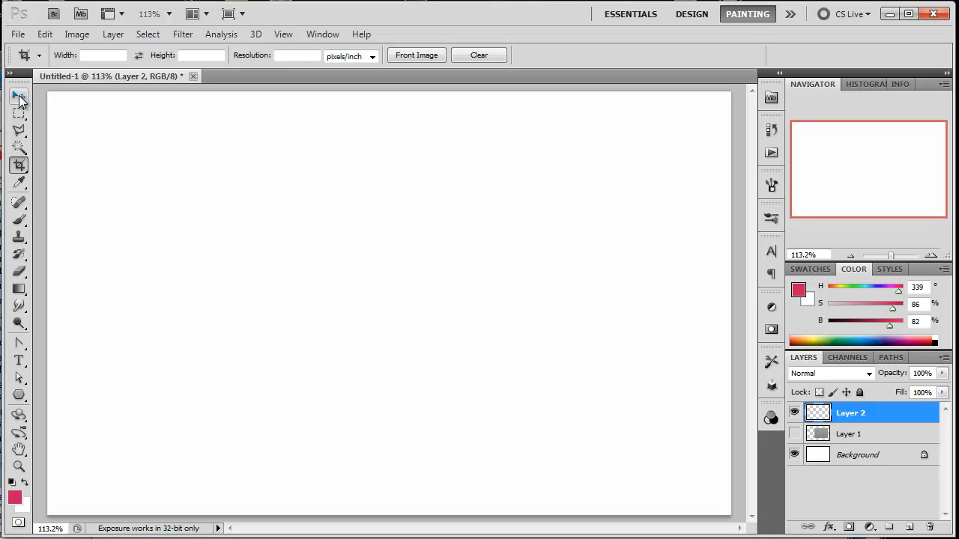
Choose the Brush tool and set a light peach foreground colour with hue 29, saturation 42% and brightness 94%
left_click(19, 219)
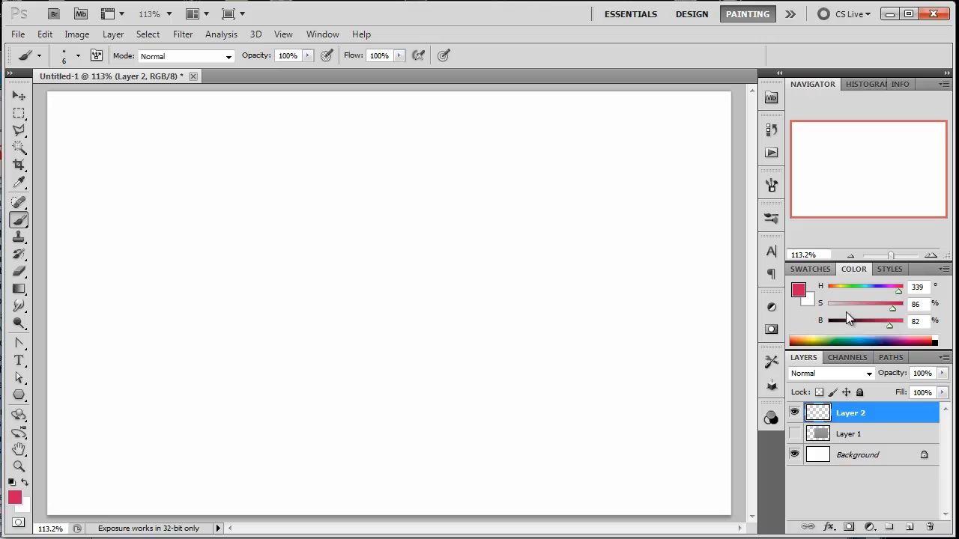
left_click(835, 290)
left_click(835, 291)
left_click(871, 306)
left_click(899, 325)
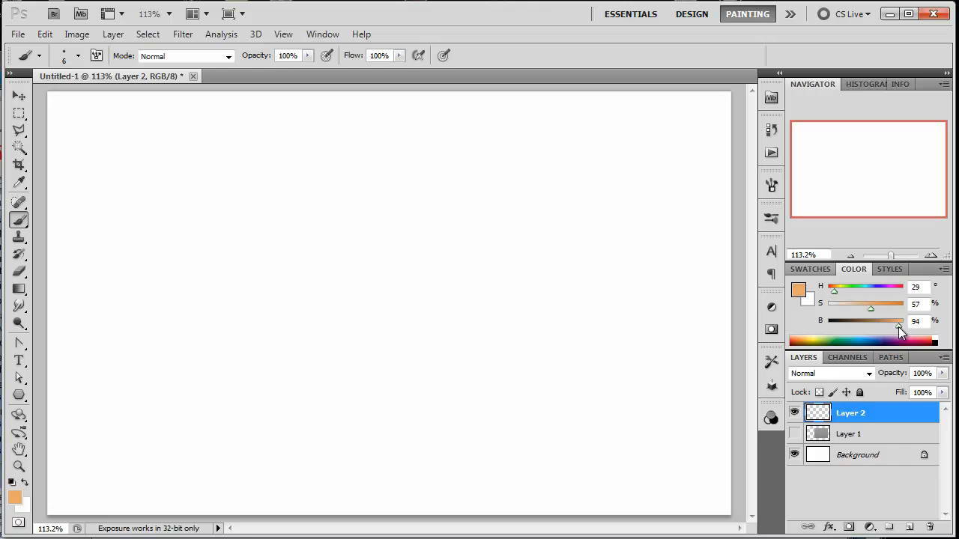
left_click(859, 308)
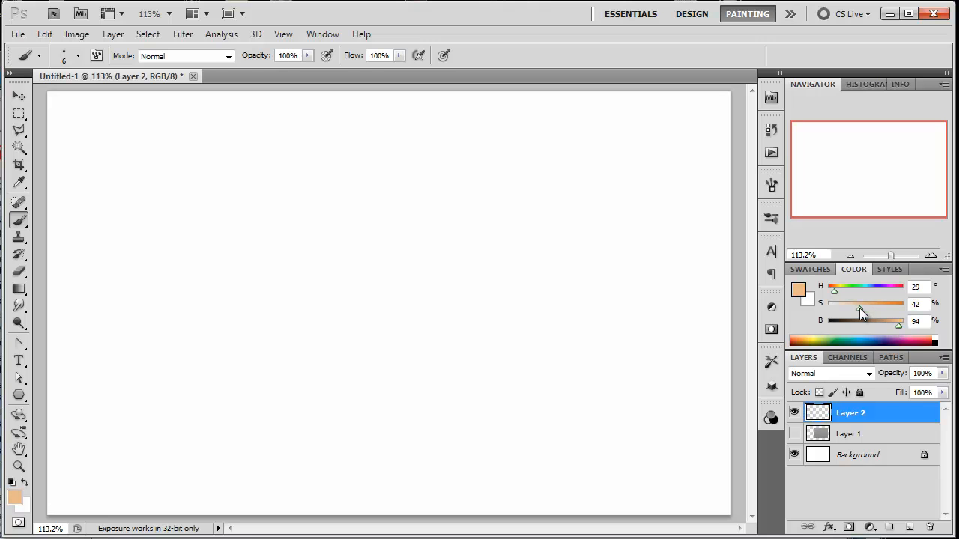
Show the brush's Shape Dynamics settings with size controlled by Pen Pressure and paint three tapered test strokes on Layer 2
left_click(771, 187)
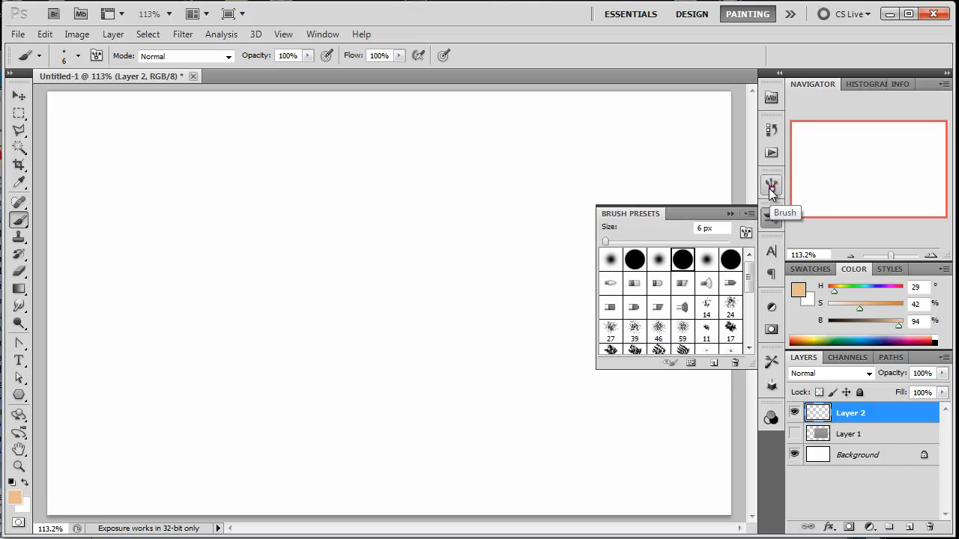
left_click(771, 187)
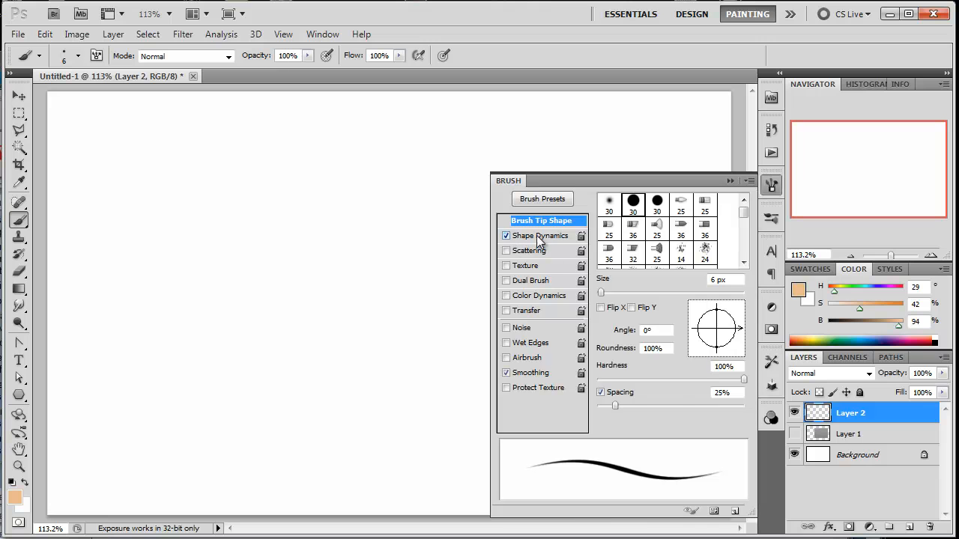
left_click(568, 238)
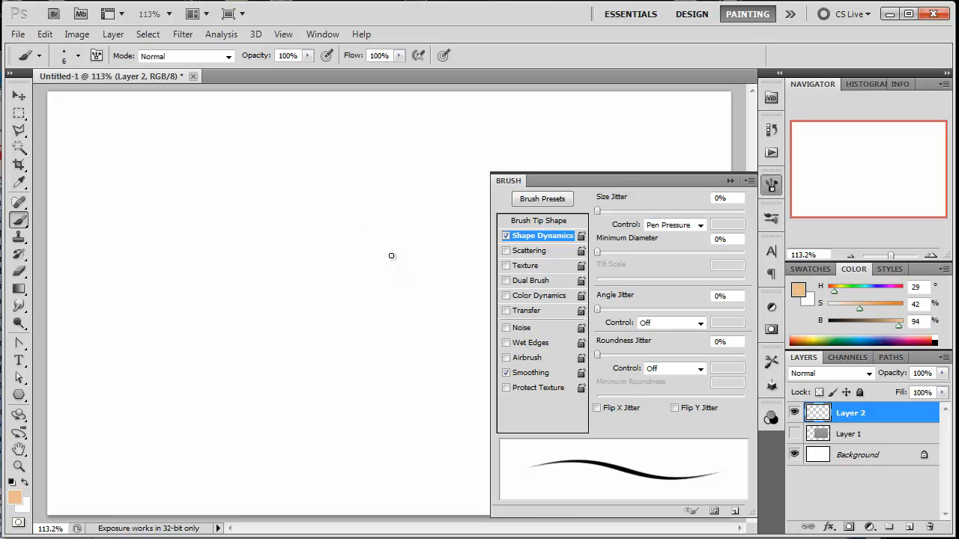
left_click_drag(403, 263, 228, 202)
left_click_drag(338, 253, 206, 215)
left_click_drag(350, 268, 193, 224)
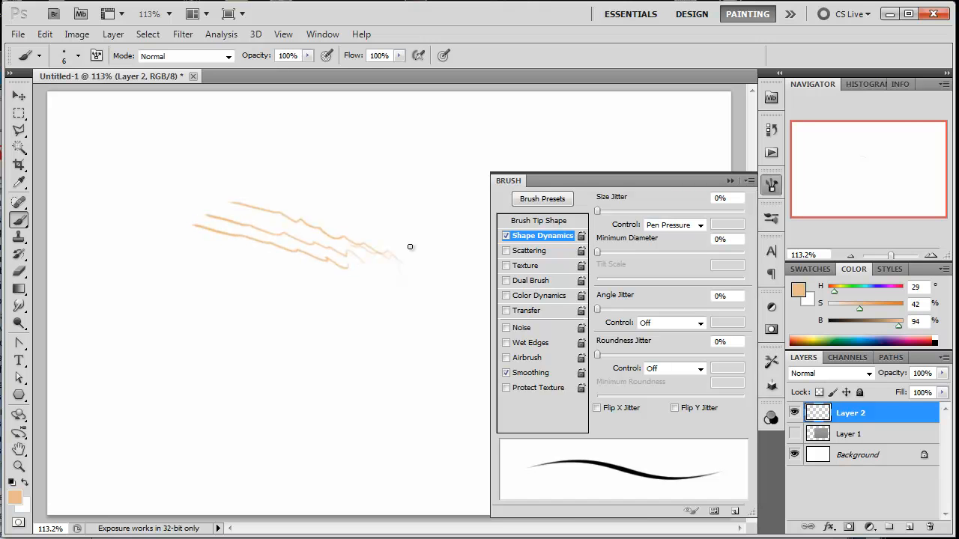
Enable Transfer and disable Shape Dynamics for the brush, and paint a translucent test patch at the strokes' ends
left_click(506, 310)
left_click(506, 235)
mouse_move(394, 240)
left_mouse_down()
mouse_move(369, 222)
mouse_move(386, 243)
mouse_move(343, 232)
mouse_move(380, 258)
mouse_move(350, 253)
mouse_move(361, 264)
mouse_move(323, 251)
left_mouse_up()
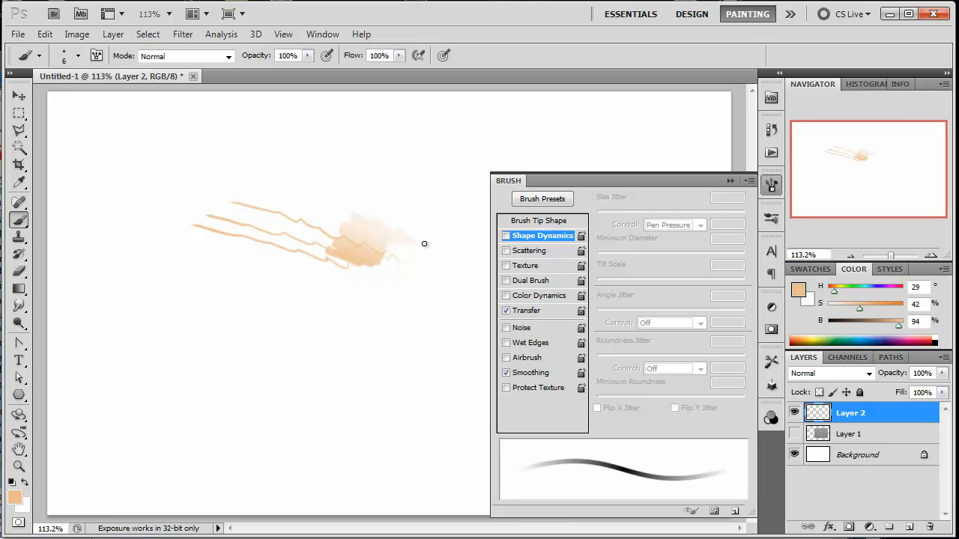
Disable Transfer and set the brush tip spacing to 20%
left_click(507, 310)
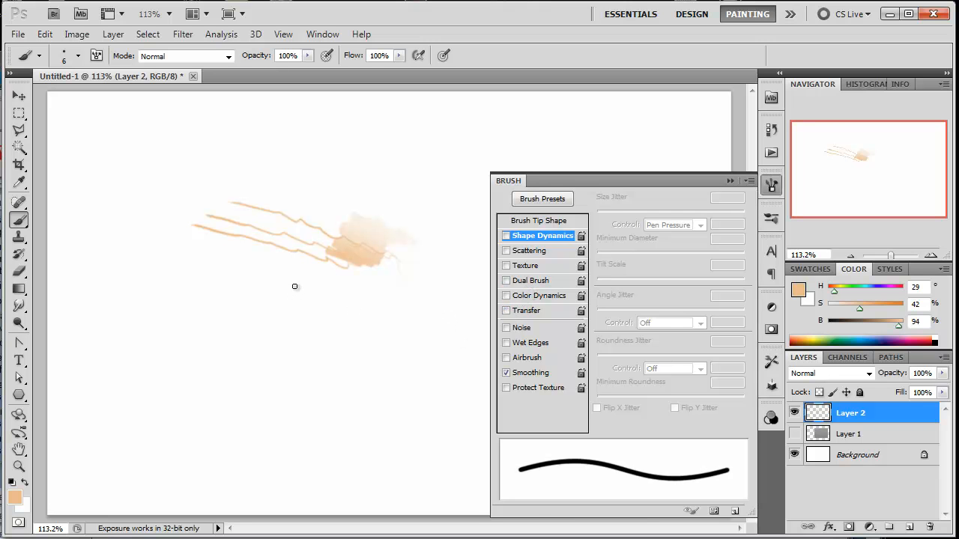
left_click(529, 221)
mouse_move(645, 405)
left_mouse_down()
mouse_move(677, 409)
mouse_move(603, 408)
mouse_move(610, 405)
left_mouse_up()
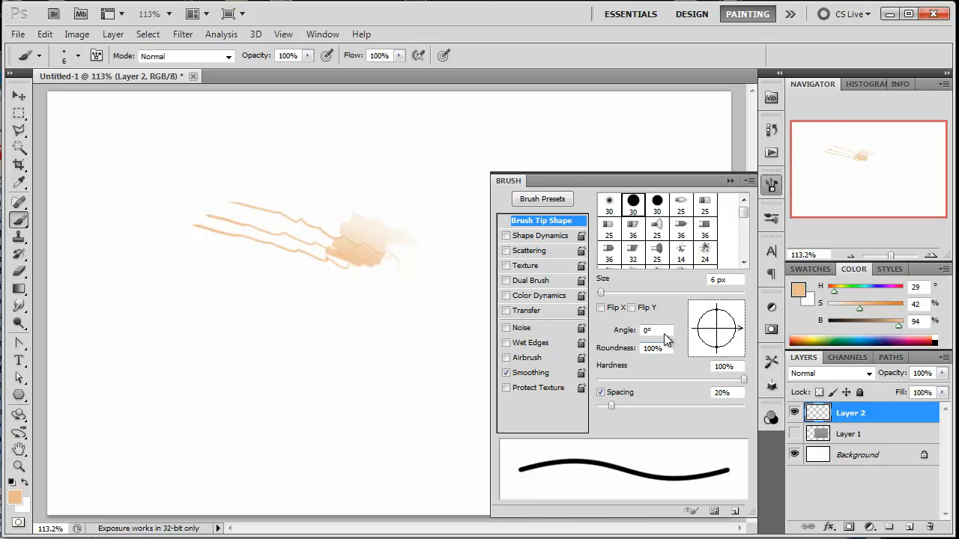
Enlarge the brush to 61 px and paint a large solid peach oval over the test strokes
left_click_drag(628, 290, 617, 293)
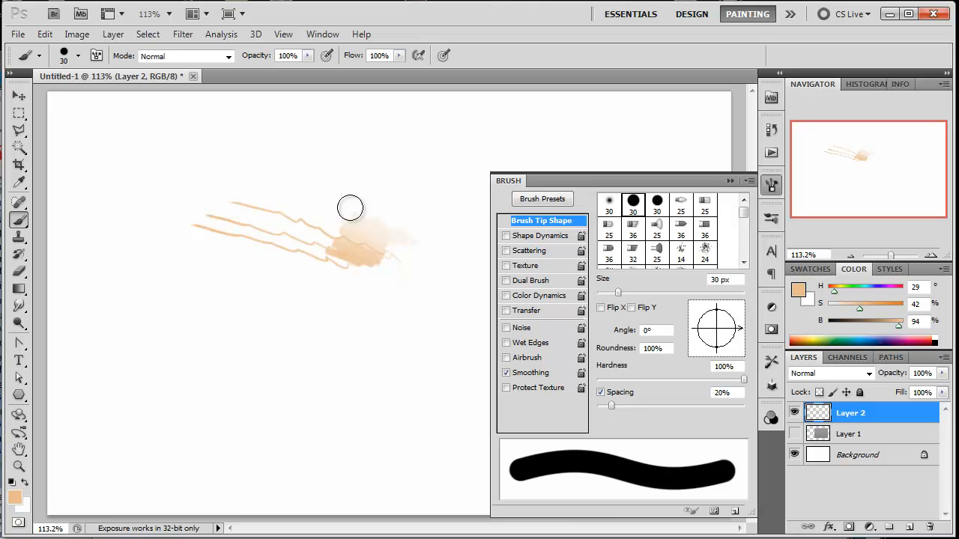
left_click(637, 292)
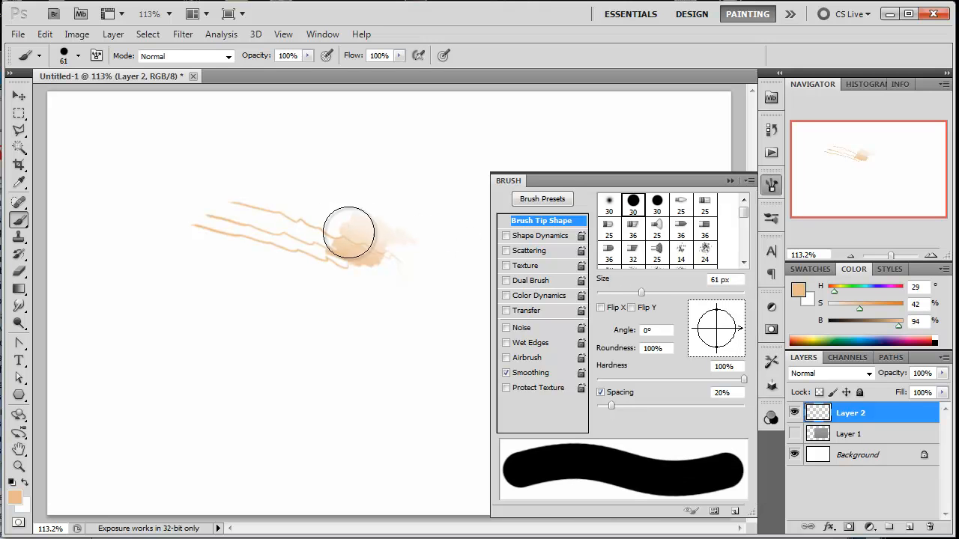
mouse_move(364, 235)
left_mouse_down()
mouse_move(249, 212)
mouse_move(272, 274)
mouse_move(243, 283)
mouse_move(270, 310)
mouse_move(308, 261)
mouse_move(364, 240)
mouse_move(264, 203)
mouse_move(324, 202)
mouse_move(288, 191)
mouse_move(305, 205)
mouse_move(247, 211)
mouse_move(187, 246)
mouse_move(205, 214)
mouse_move(229, 279)
mouse_move(312, 310)
mouse_move(346, 298)
mouse_move(290, 280)
mouse_move(277, 291)
mouse_move(259, 261)
left_mouse_up()
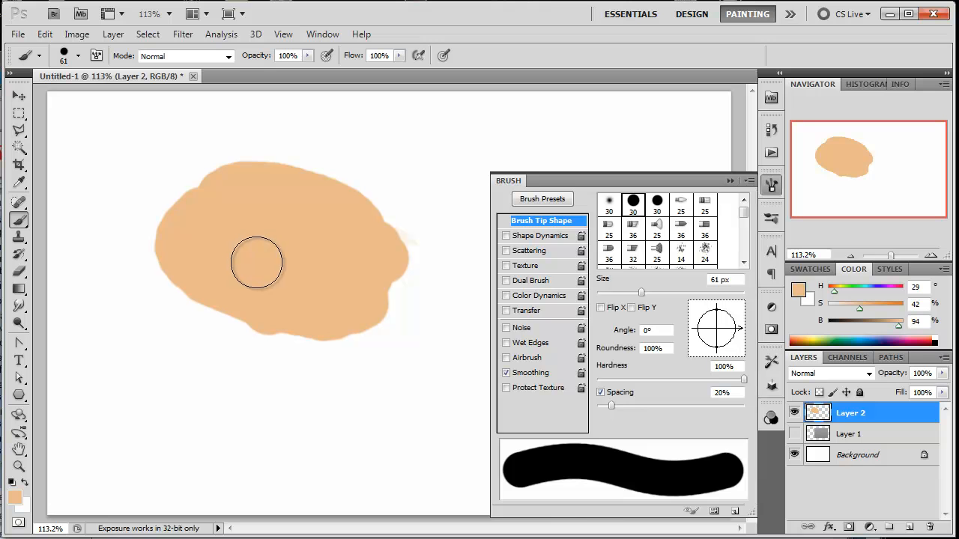
mouse_move(216, 258)
left_mouse_down()
mouse_move(268, 309)
mouse_move(185, 259)
mouse_move(303, 318)
mouse_move(189, 240)
mouse_move(316, 318)
mouse_move(373, 272)
mouse_move(304, 299)
mouse_move(326, 299)
mouse_move(365, 273)
mouse_move(300, 200)
mouse_move(288, 222)
mouse_move(286, 202)
mouse_move(404, 262)
left_mouse_up()
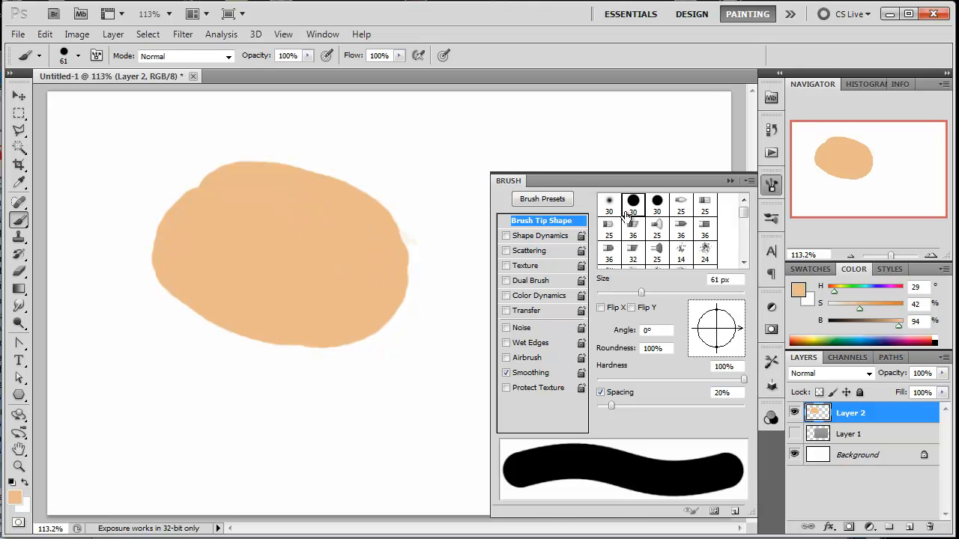
Configure a soft shading brush with Transfer on, 13% opacity, 12% hardness and 33 px size, and lower the colour's brightness to 84%
left_click(506, 310)
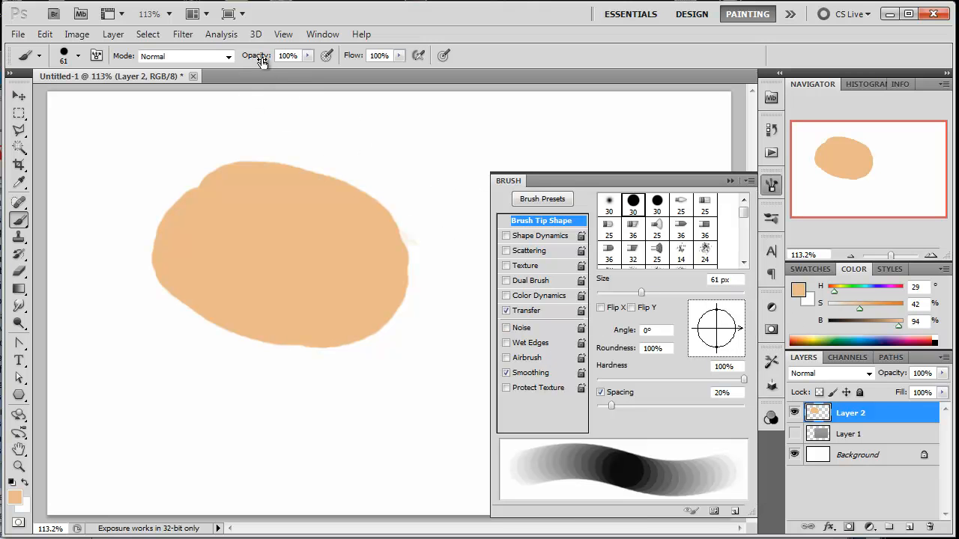
left_click_drag(262, 58, 196, 58)
left_click_drag(897, 327, 891, 327)
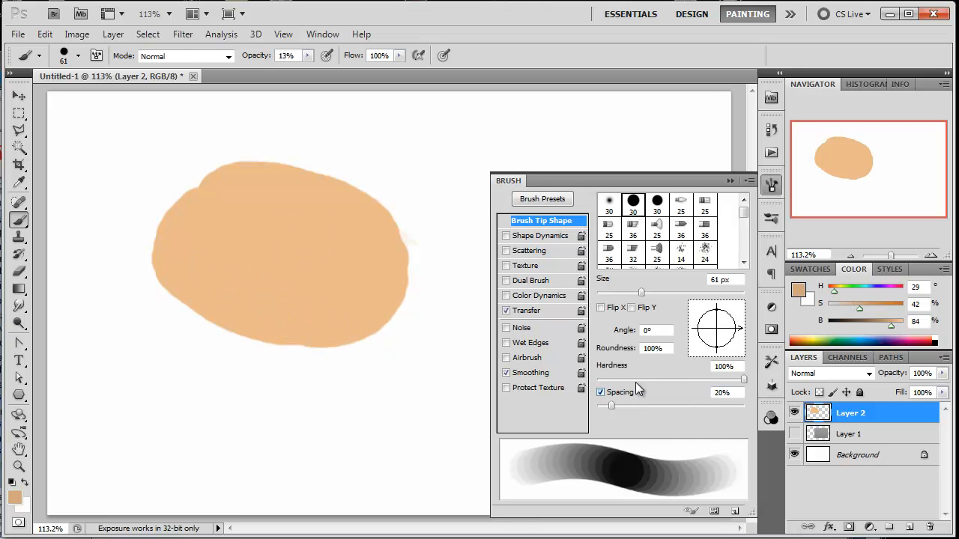
left_click_drag(638, 379, 615, 379)
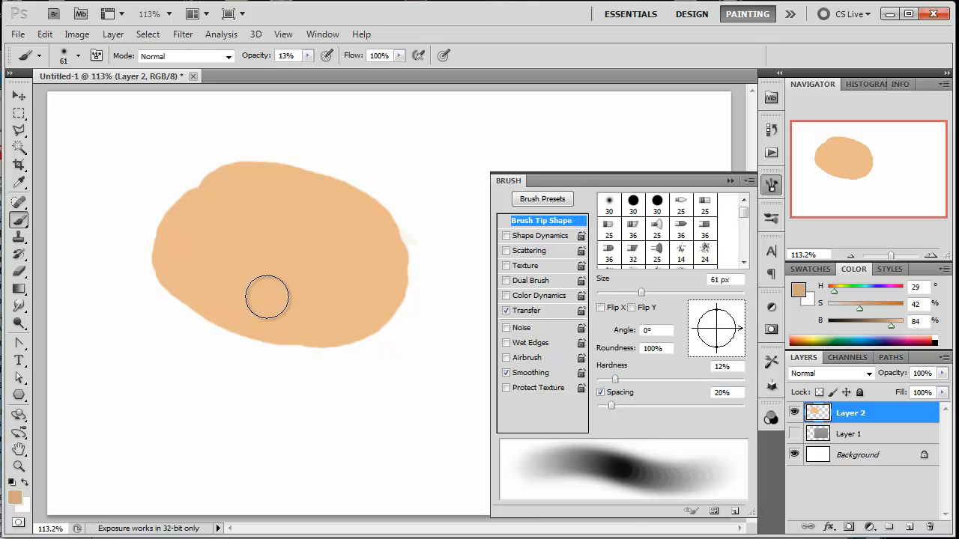
left_click_drag(641, 292, 620, 292)
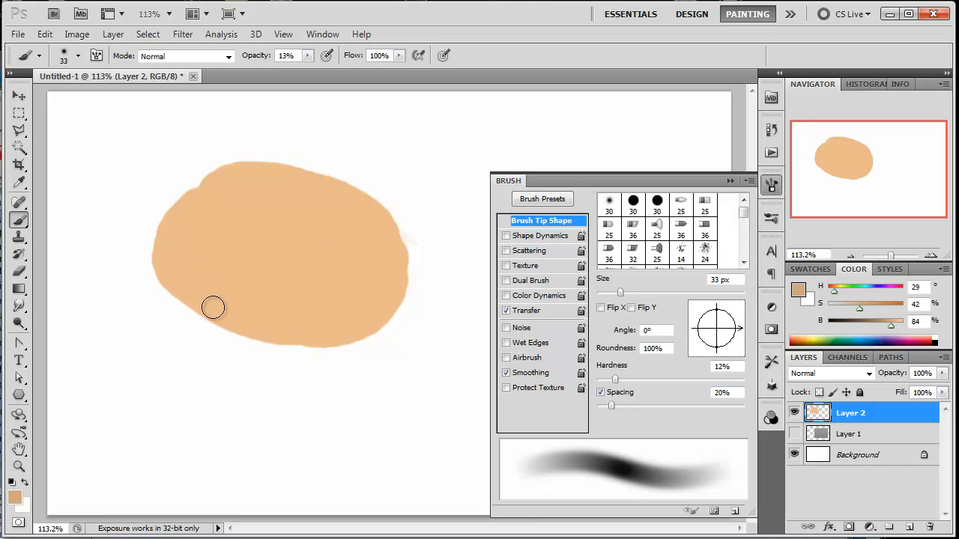
Turn off Transfer, restore brush opacity to 100% and paint a darker shadow band along the oval's lower edge
left_click(516, 313)
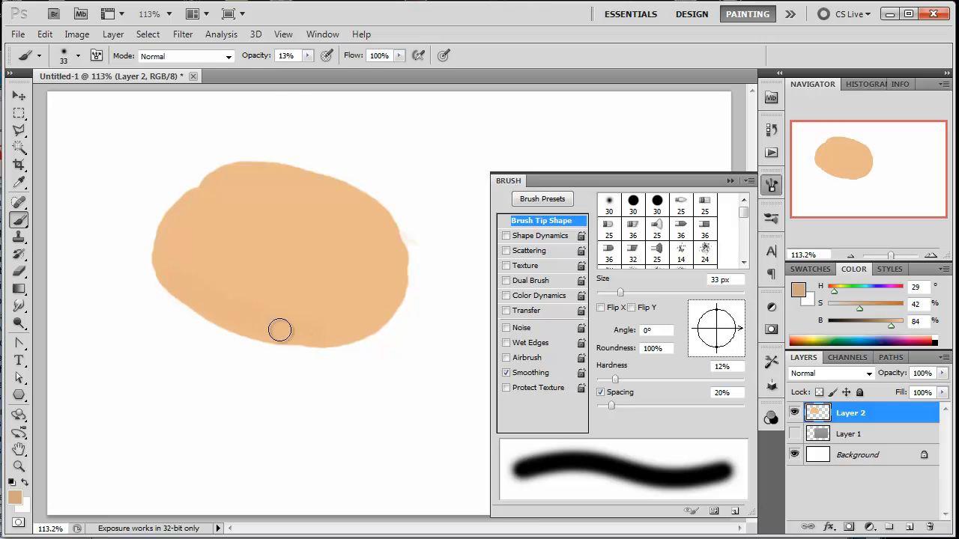
left_click_drag(253, 62, 483, 100)
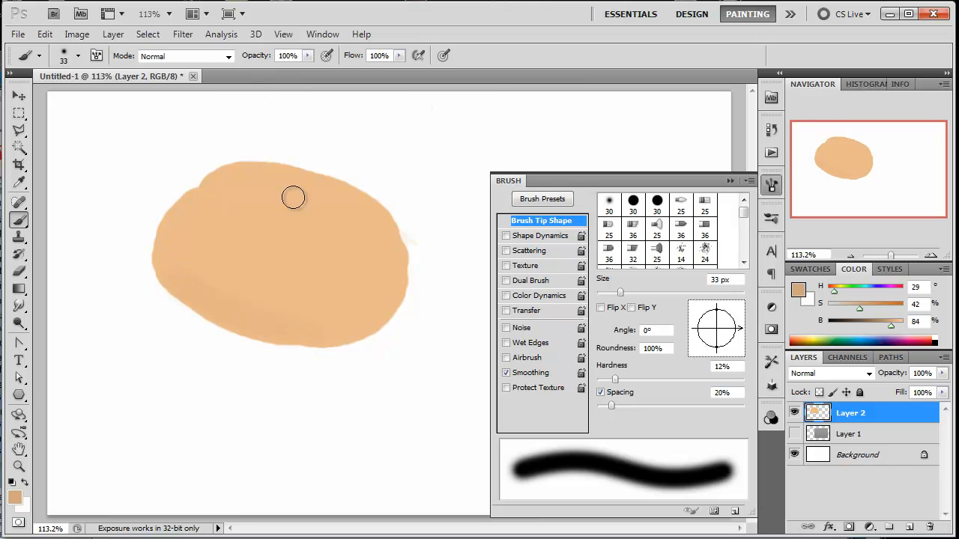
mouse_move(185, 285)
left_mouse_down()
mouse_move(298, 338)
mouse_move(164, 278)
mouse_move(301, 336)
mouse_move(248, 321)
mouse_move(179, 281)
mouse_move(292, 329)
mouse_move(202, 282)
mouse_move(292, 328)
mouse_move(189, 282)
mouse_move(317, 340)
mouse_move(335, 303)
left_mouse_up()
Lower the colour's brightness to 74% and paint a deeper brown shadow over the band on the oval's lower edge
left_click(883, 326)
mouse_move(177, 291)
left_mouse_down()
mouse_move(296, 342)
mouse_move(182, 291)
left_mouse_up()
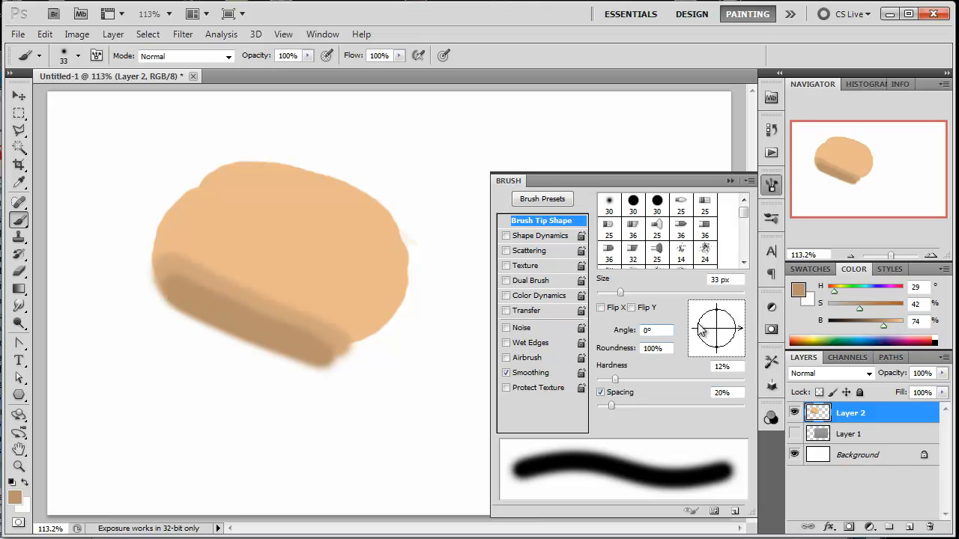
left_click_drag(184, 272, 235, 300)
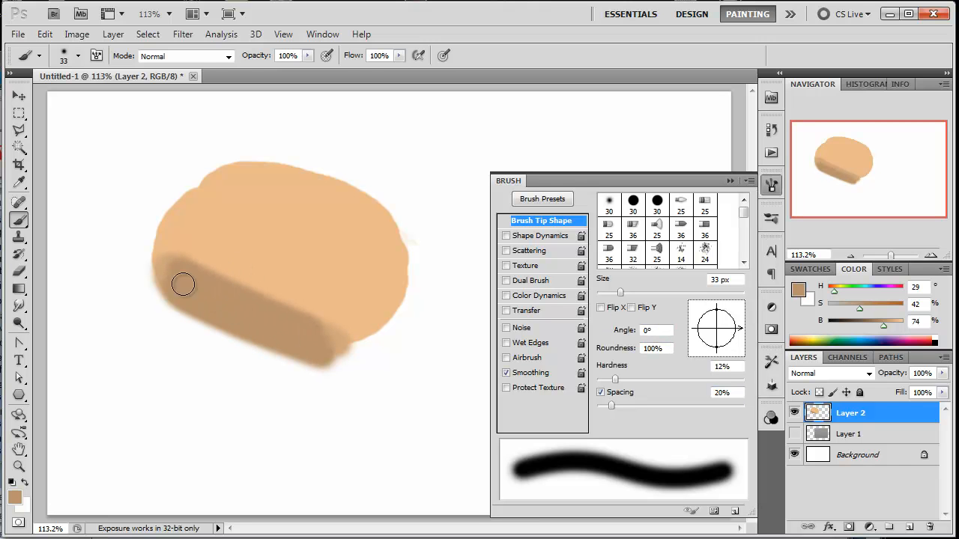
Set the hue to 11 and the brush size to 15 px, and paint a reddish stroke along the shadow's upper edge
left_click(830, 292)
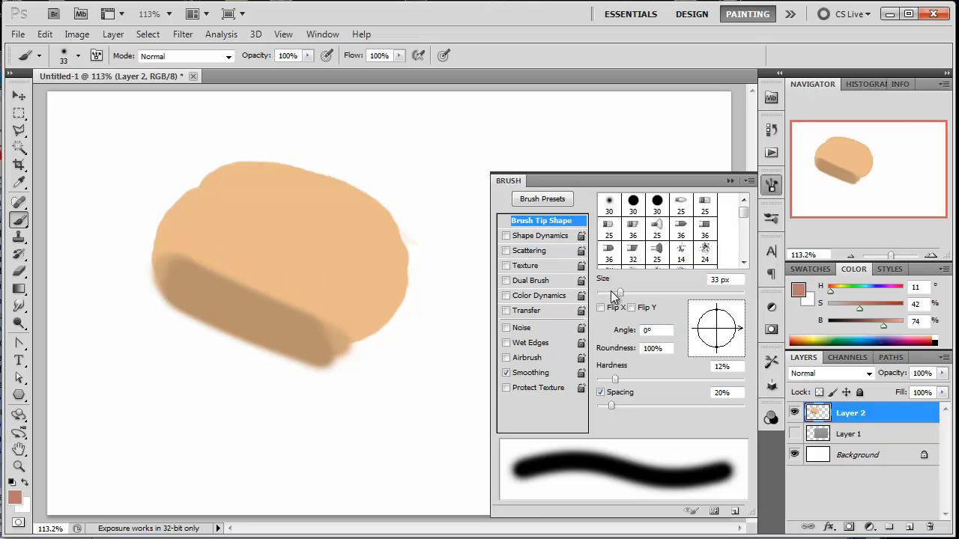
left_click_drag(620, 293, 608, 293)
mouse_move(200, 260)
left_mouse_down()
mouse_move(323, 321)
mouse_move(188, 255)
mouse_move(321, 320)
left_mouse_up()
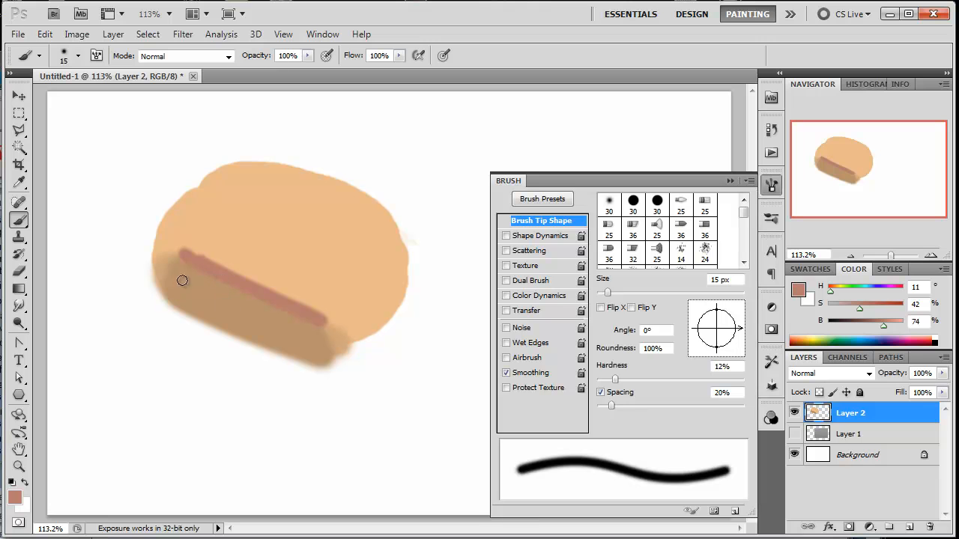
Sample the peach, brown and reddish tones from the painting and dab a swatch of each on the blank canvas beside the oval
left_click(237, 216, "alt")
left_click_drag(122, 141, 122, 149)
left_click(197, 264, "alt")
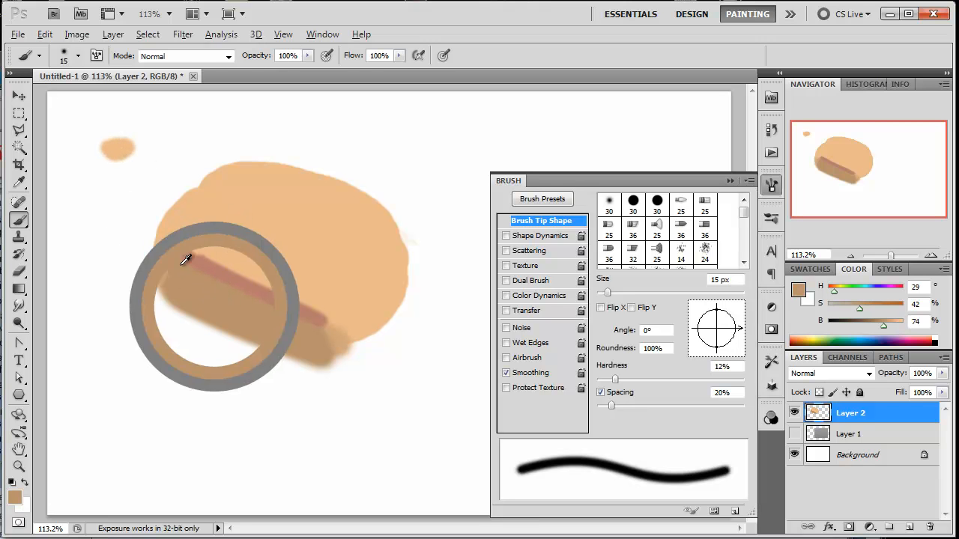
left_click_drag(103, 204, 110, 209)
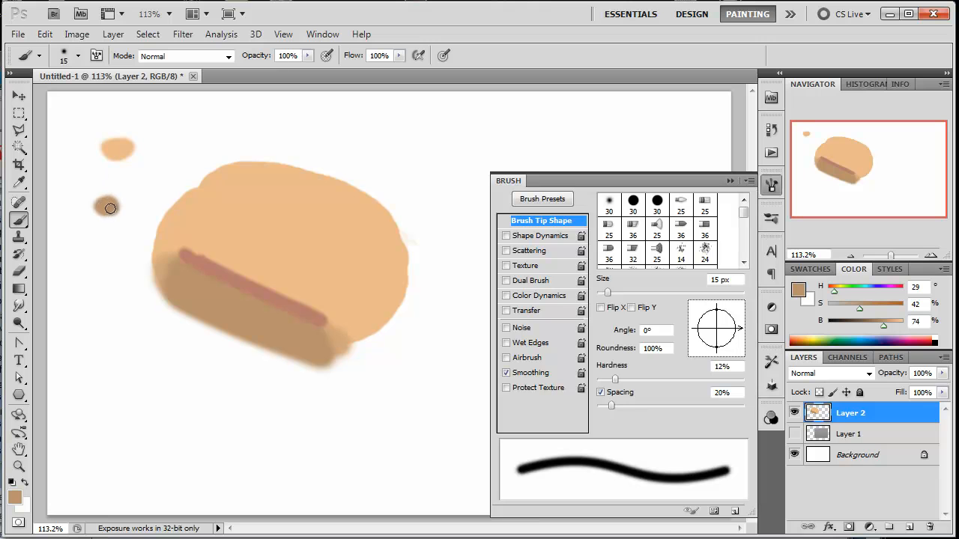
left_click(233, 273, "alt")
left_click_drag(107, 172, 96, 179)
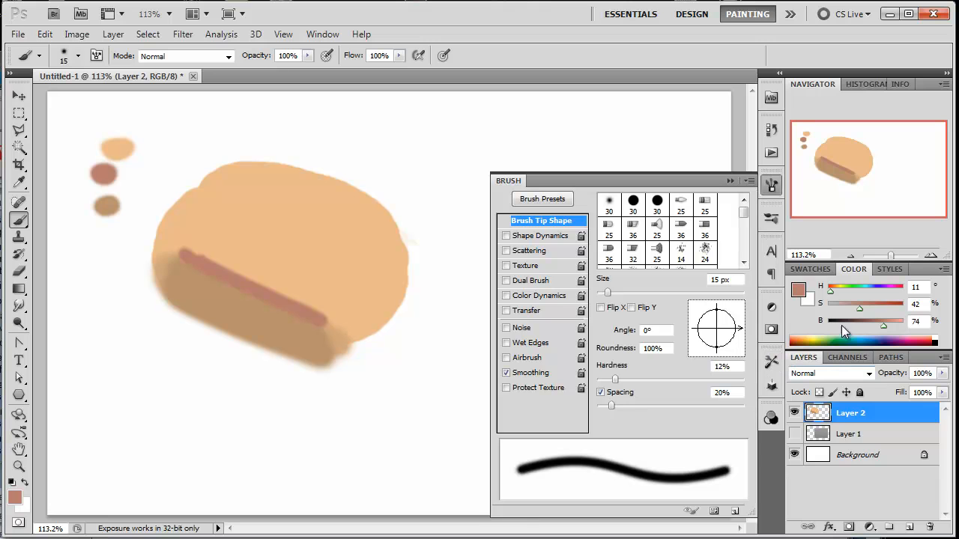
Mix a cream colour with hue 40, saturation 26% and brightness 95%, and paint a highlight along the oval's upper edge plus a matching swatch
left_click(900, 323)
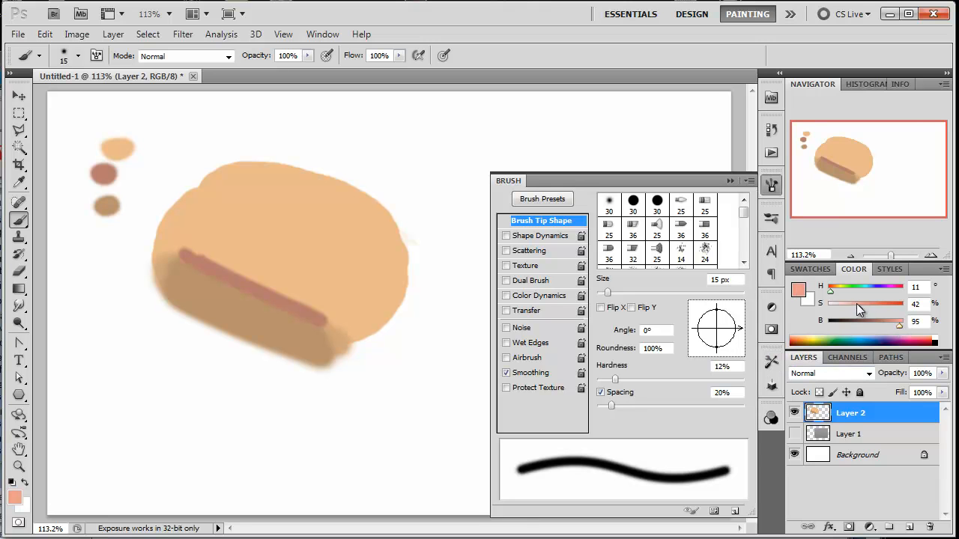
left_click(835, 289)
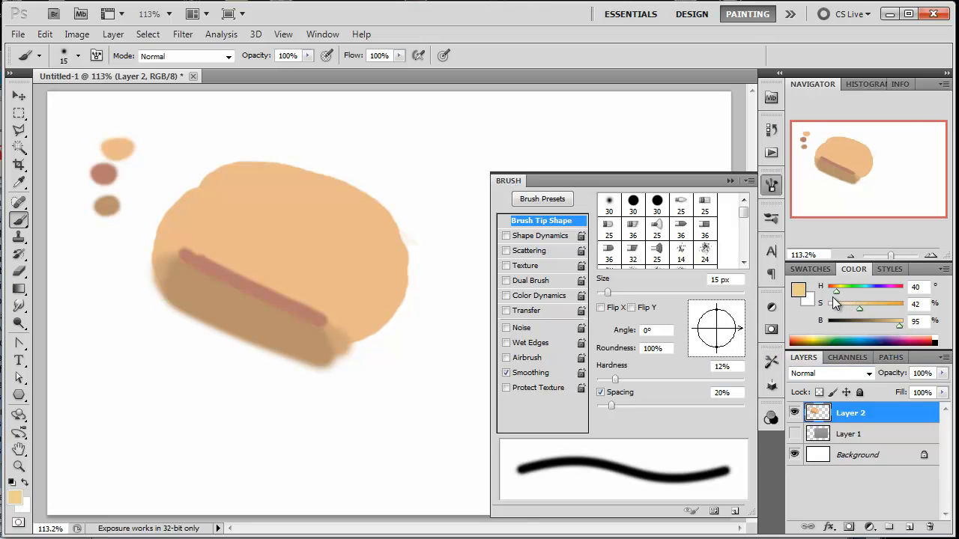
left_click(844, 307)
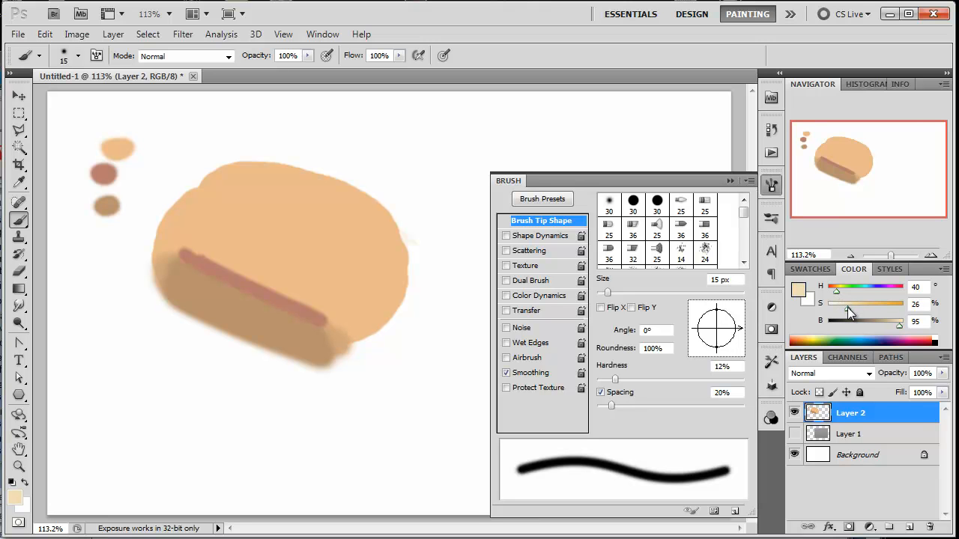
mouse_move(262, 171)
left_mouse_down()
mouse_move(364, 213)
mouse_move(259, 181)
left_mouse_up()
left_click_drag(157, 121, 154, 120)
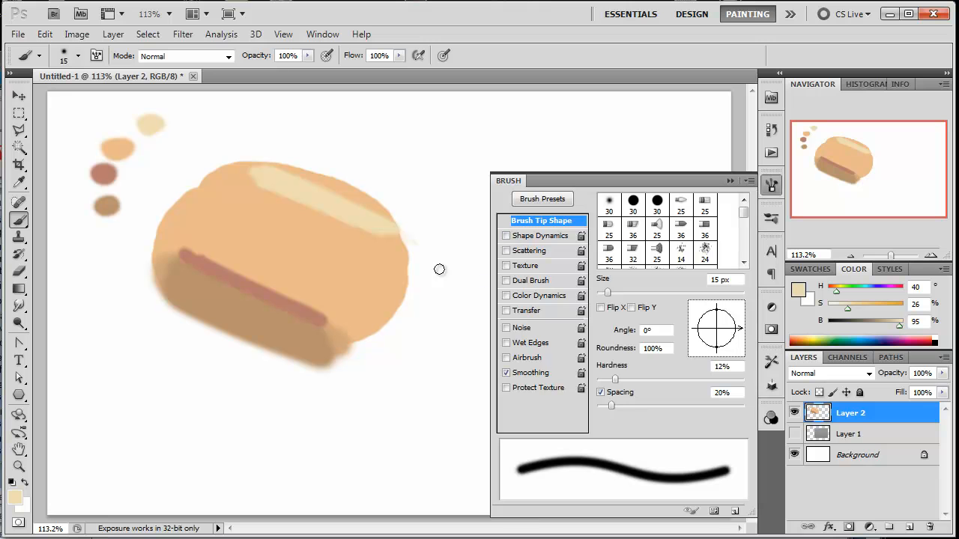
Reduce brush opacity to 18% and blend the cream highlight softly into the peach base
left_click_drag(270, 56, 202, 54)
mouse_move(348, 236)
left_mouse_down()
mouse_move(254, 199)
mouse_move(342, 243)
mouse_move(371, 238)
mouse_move(216, 173)
left_mouse_up()
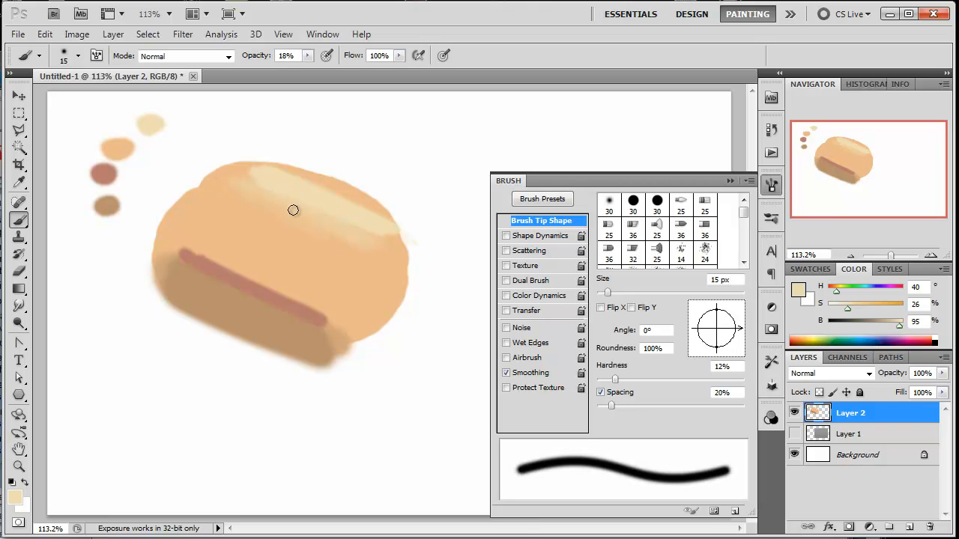
Use the Eyedropper with Point Sample to pick up the highlight, peach base and brown shadow colours from the oval
left_click(19, 182)
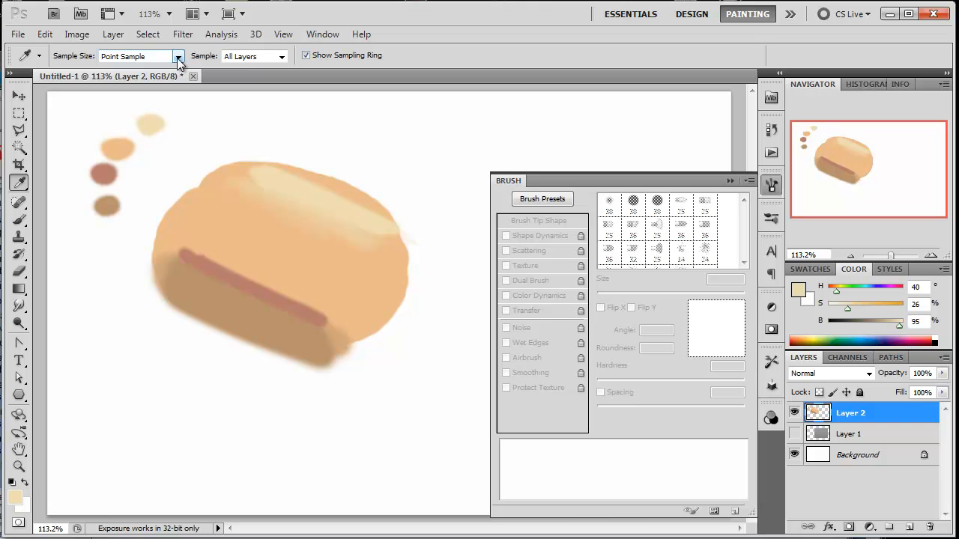
left_click(240, 180)
left_click(281, 175)
left_click(229, 210)
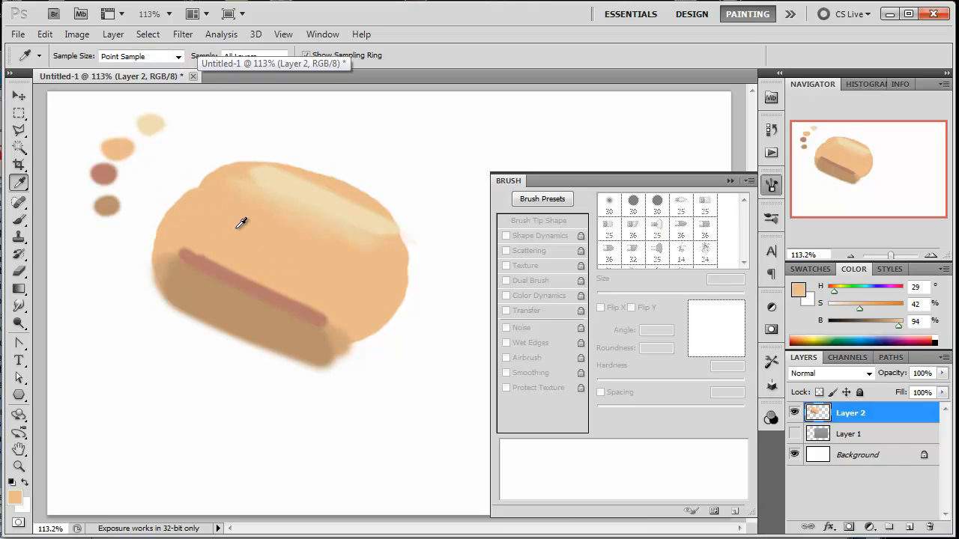
left_click(273, 203)
left_click(214, 280)
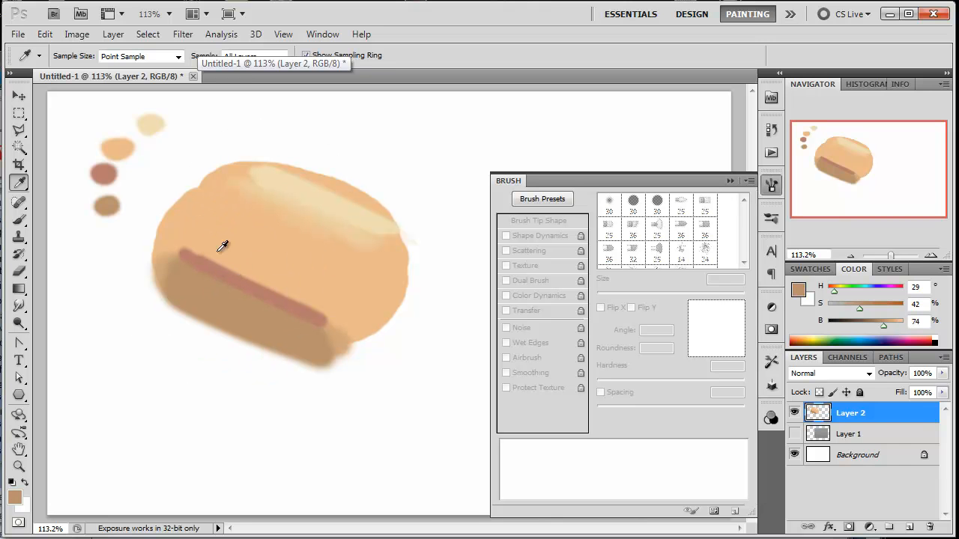
Set the Eyedropper sample size to 5 by 5 Average and sample the blended tone at the reddish stroke's edge
left_click(161, 56)
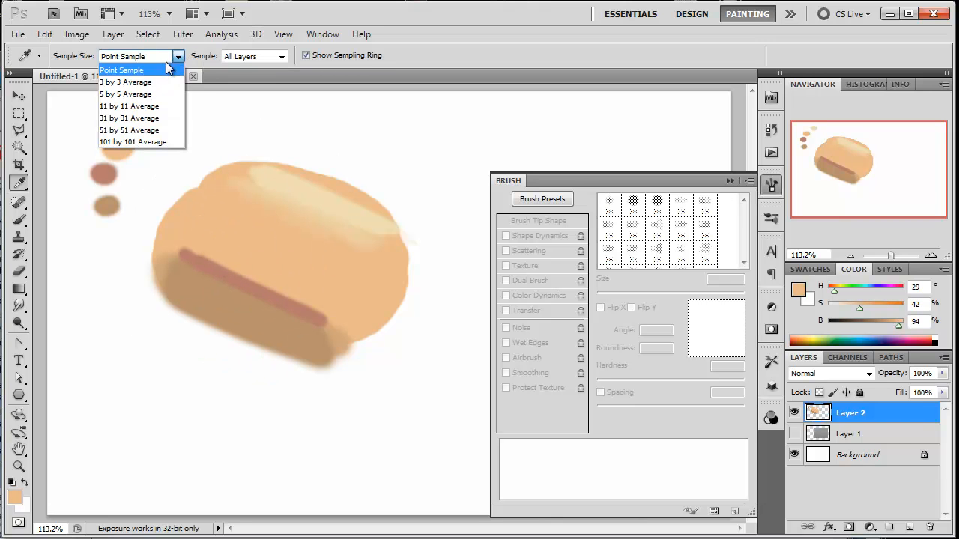
left_click(140, 94)
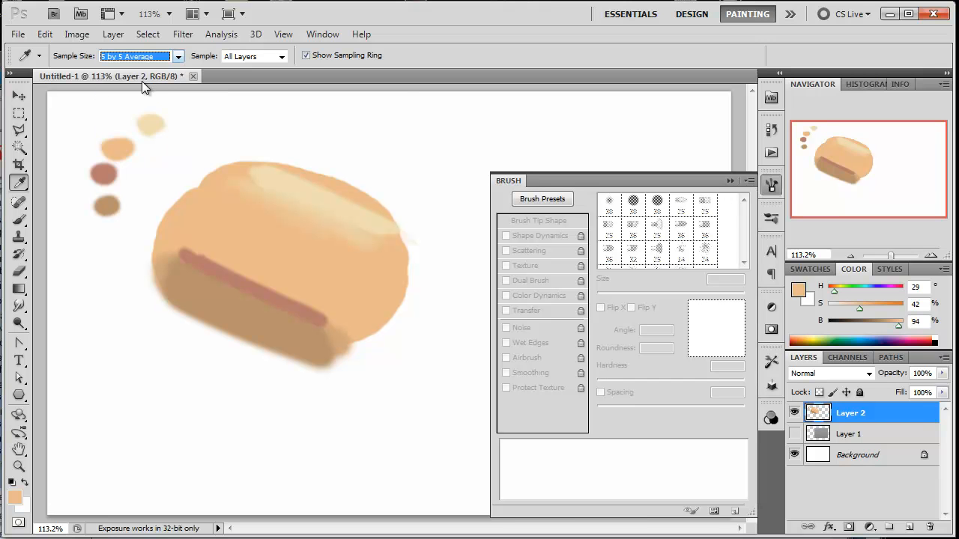
left_click(256, 274)
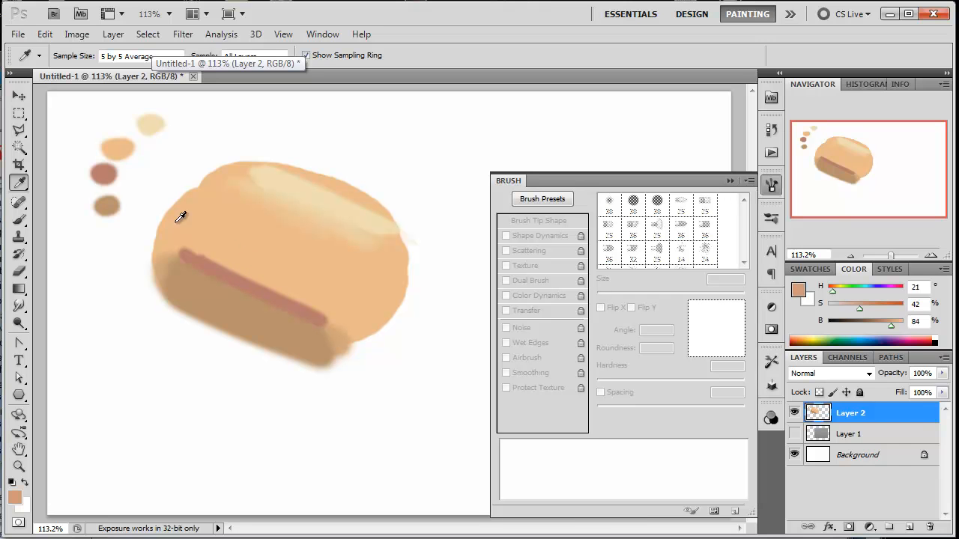
Paint intermediate tones beside the reddish stroke with the Brush at 100% opacity, resampling blended colours towards the peach base
left_click(20, 222)
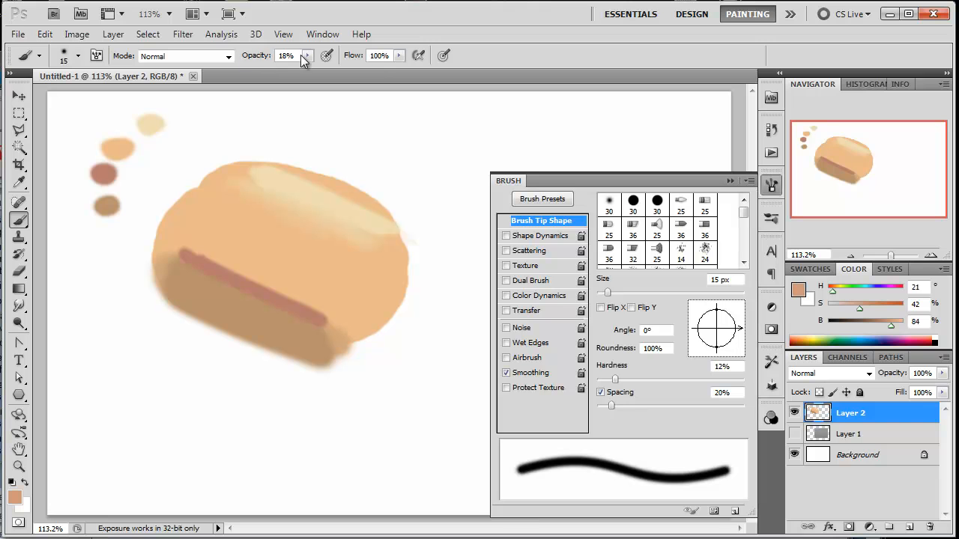
left_click_drag(244, 59, 347, 68)
left_click_drag(208, 259, 301, 297)
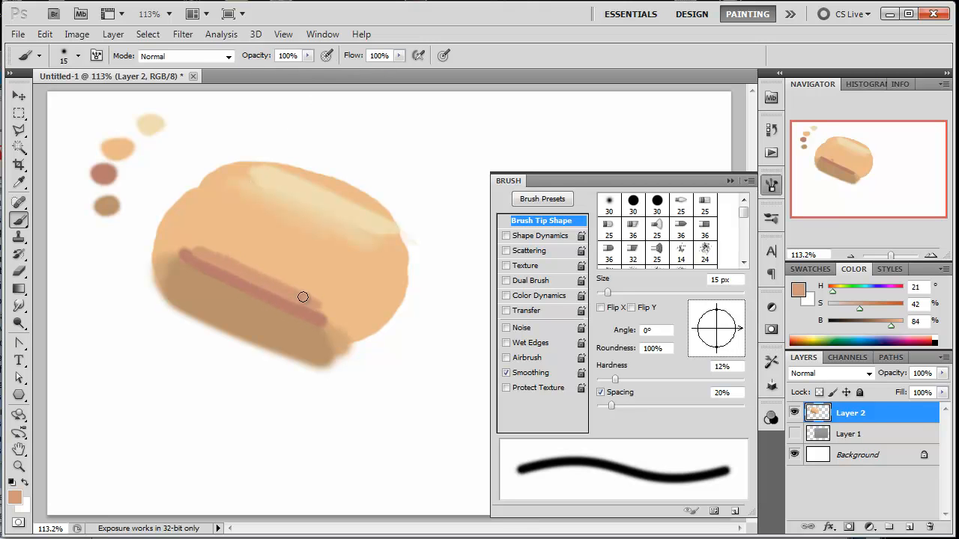
left_click(250, 266, "alt")
left_click_drag(219, 250, 313, 297)
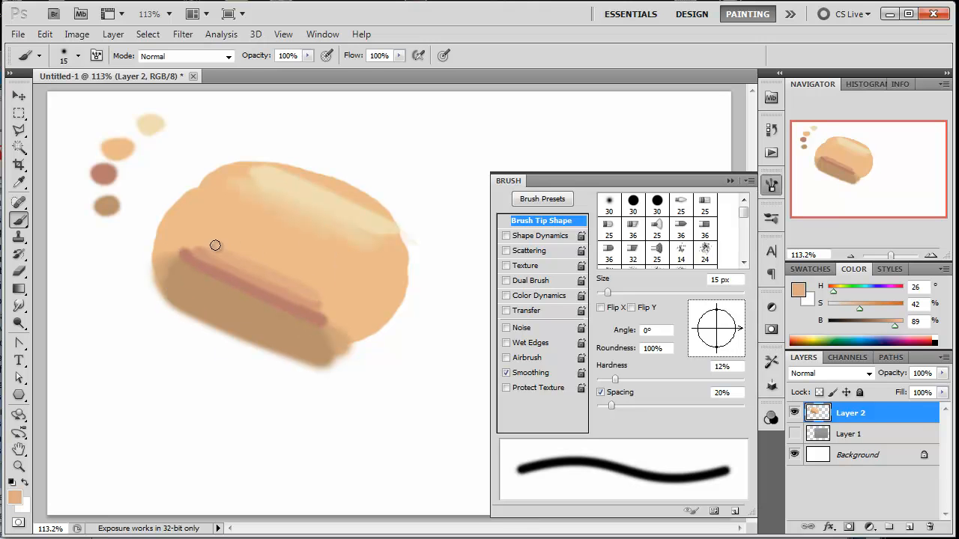
left_click(264, 261, "alt")
left_click(242, 259, "alt")
Enable the brush's Transfer option and set its flow jitter control to Pen Pressure
left_click(506, 310)
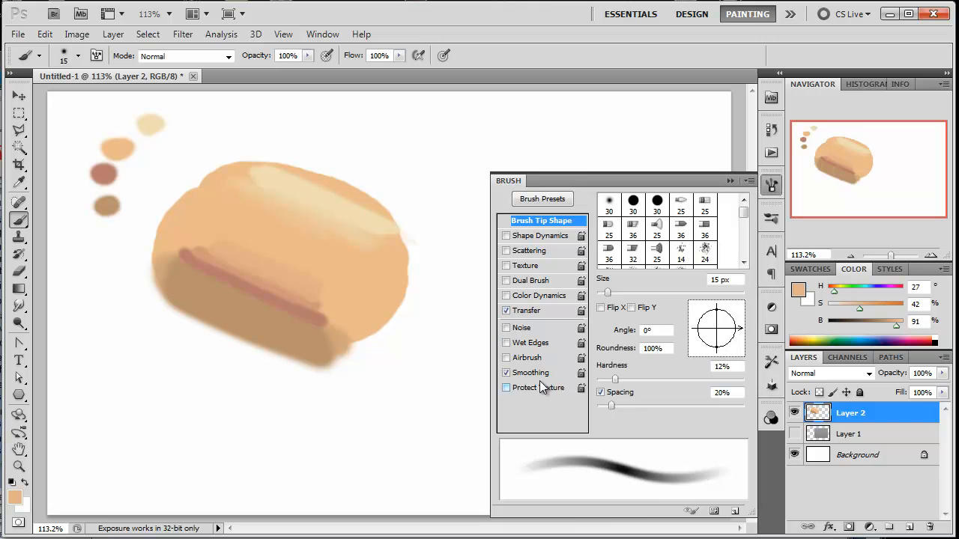
left_click(554, 313)
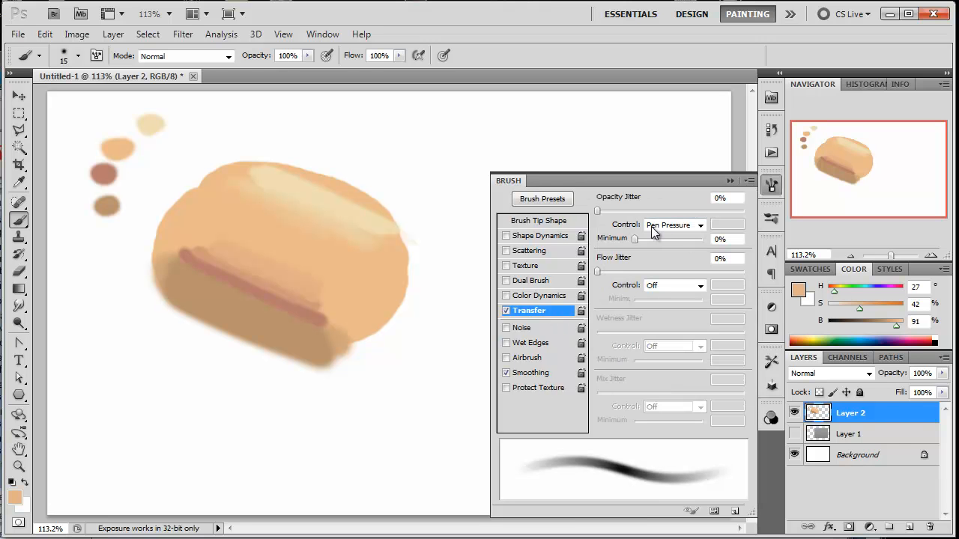
left_click(668, 286)
left_click(643, 321)
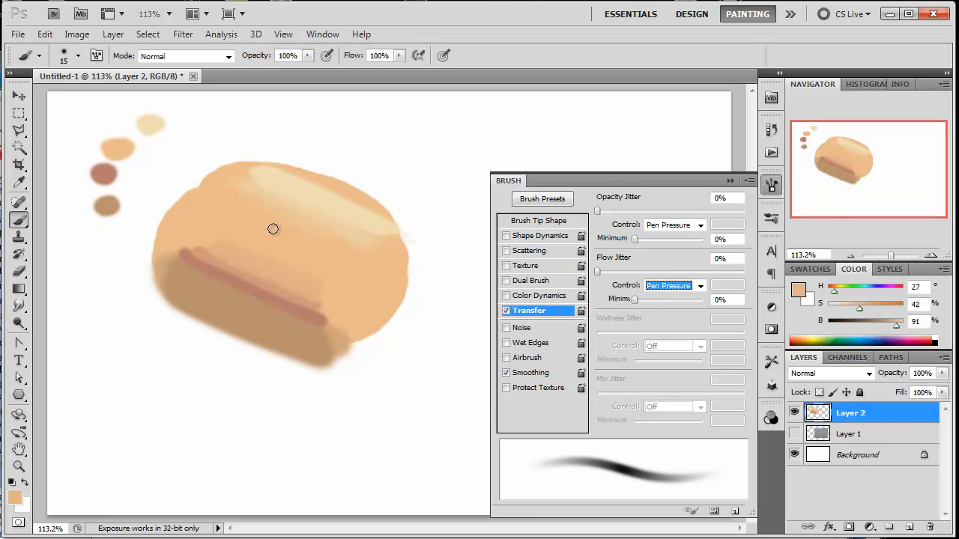
Blend the highlight and reddish shadow edges using colours sampled from the oval, and deepen the lower shadow with brightness 48%
left_click(323, 206, "alt")
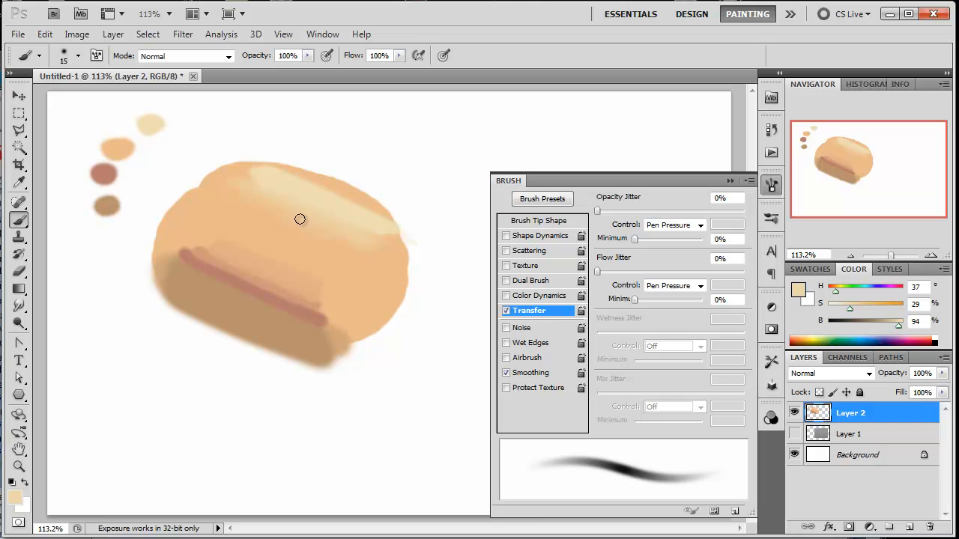
left_click(253, 237, "alt")
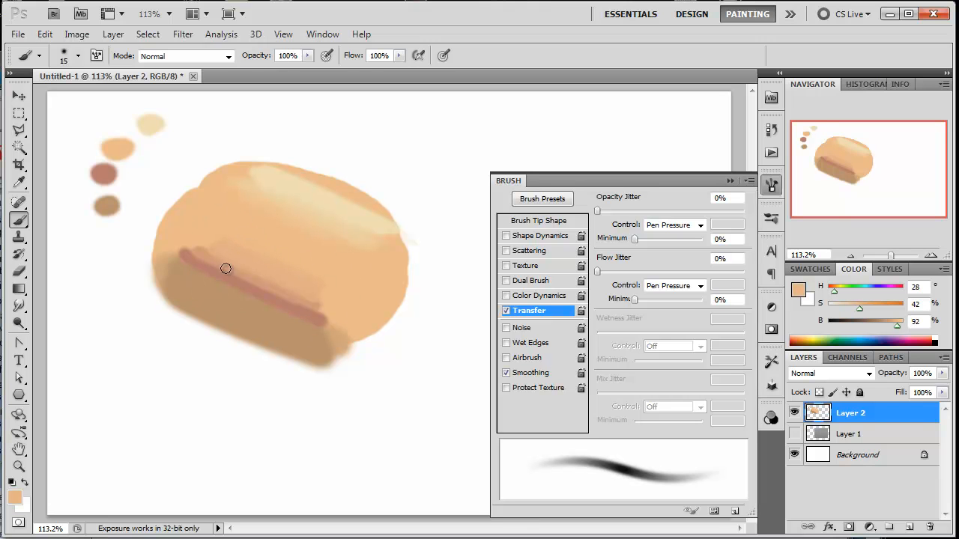
left_click(271, 286, "alt")
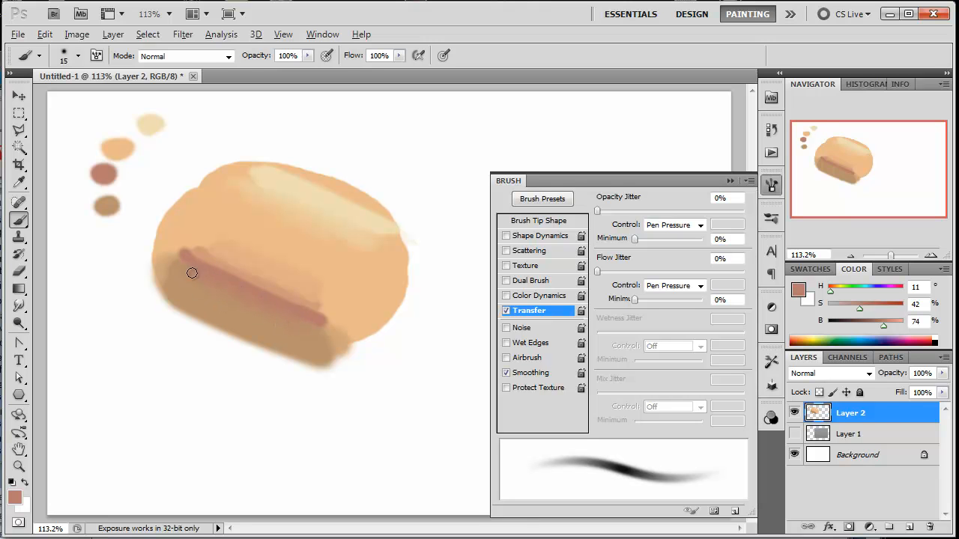
left_click(266, 288, "alt")
left_click(266, 288, "alt")
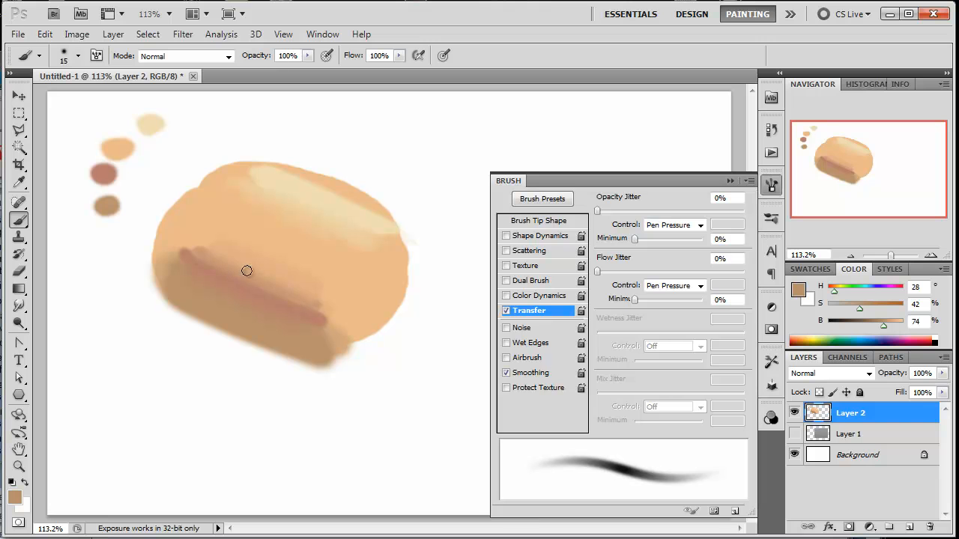
left_click(244, 279, "alt")
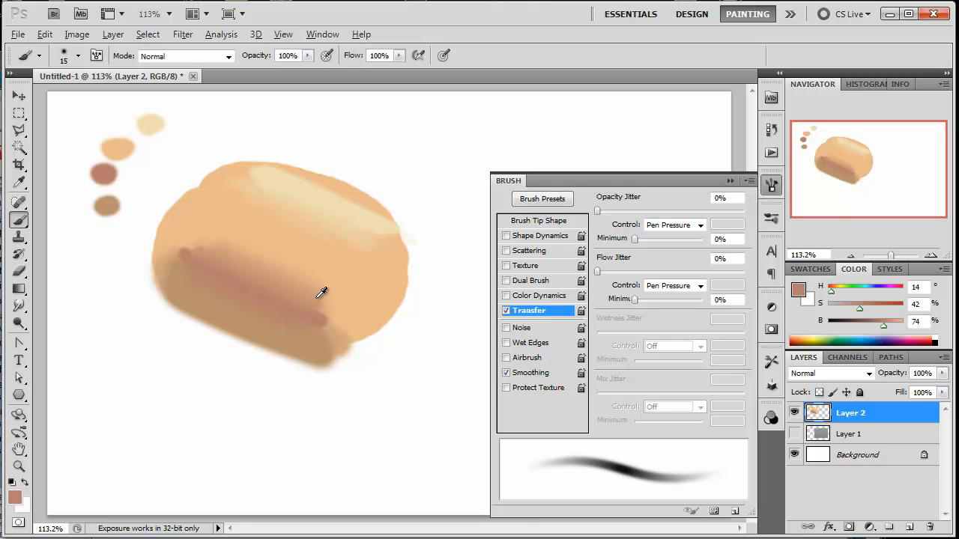
left_click_drag(871, 322, 863, 322)
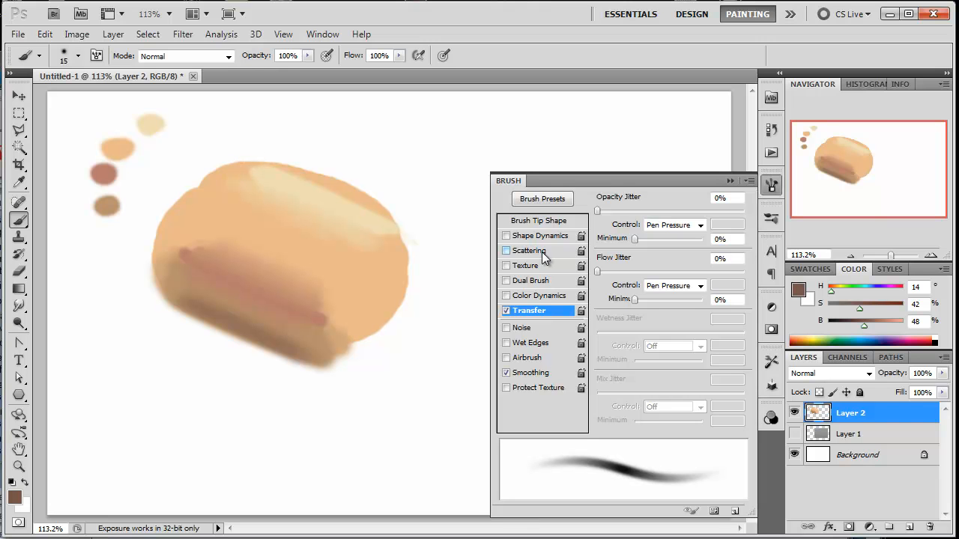
Turn off Transfer and paint a thick green band with hue 122 across the oval's upper-left end on a new layer
left_click(506, 310)
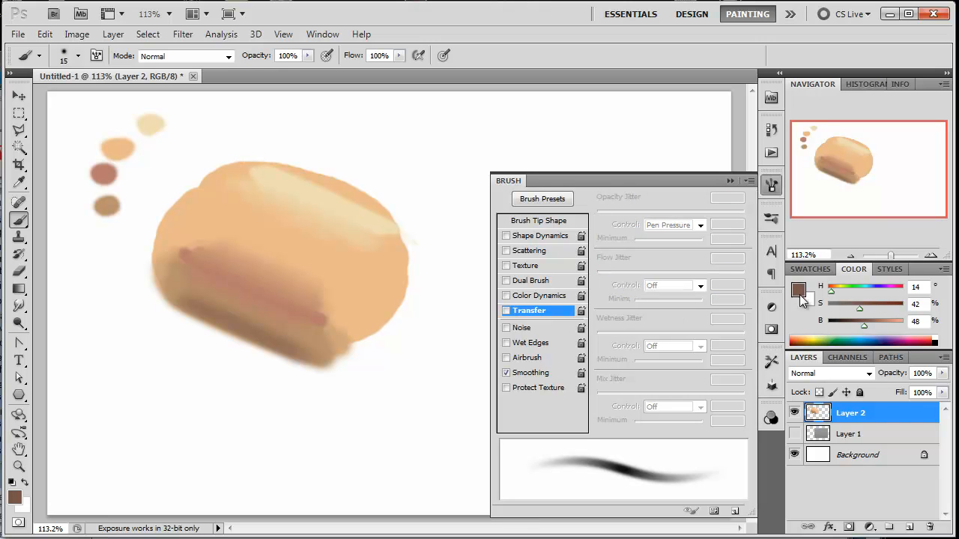
left_click_drag(856, 290, 854, 294)
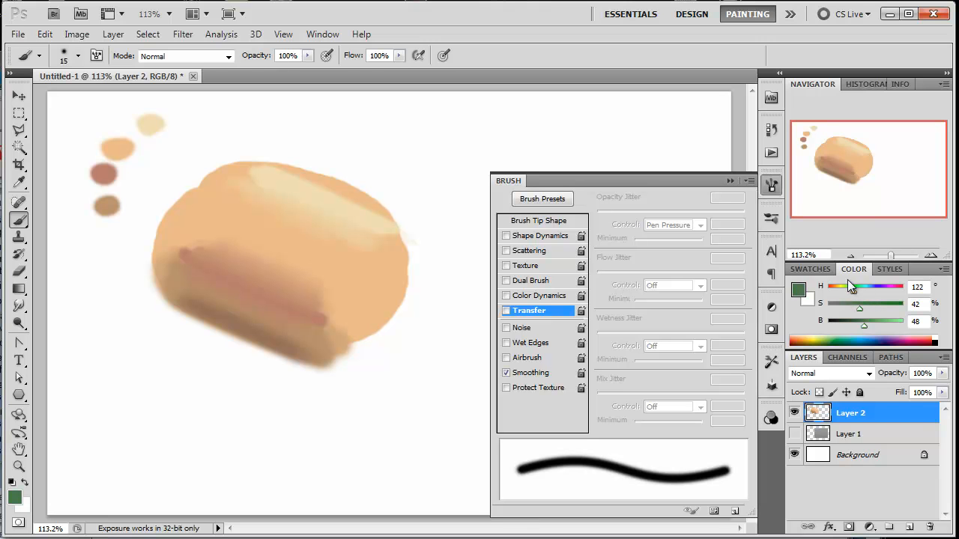
left_click(908, 528)
mouse_move(267, 150)
left_mouse_down()
mouse_move(140, 280)
mouse_move(263, 168)
mouse_move(148, 284)
mouse_move(211, 203)
left_mouse_up()
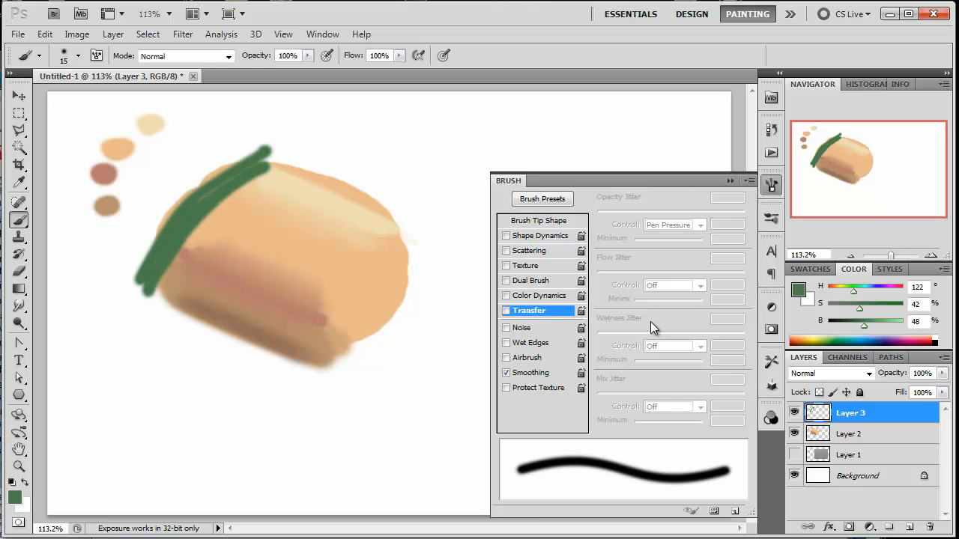
mouse_move(268, 162)
left_mouse_down()
mouse_move(187, 200)
mouse_move(198, 197)
mouse_move(157, 226)
mouse_move(209, 186)
mouse_move(190, 201)
mouse_move(200, 199)
mouse_move(156, 266)
mouse_move(226, 164)
mouse_move(160, 233)
mouse_move(174, 194)
mouse_move(158, 207)
mouse_move(210, 171)
left_mouse_up()
mouse_move(270, 150)
left_mouse_down()
mouse_move(146, 270)
mouse_move(122, 274)
mouse_move(114, 263)
mouse_move(204, 197)
left_mouse_up()
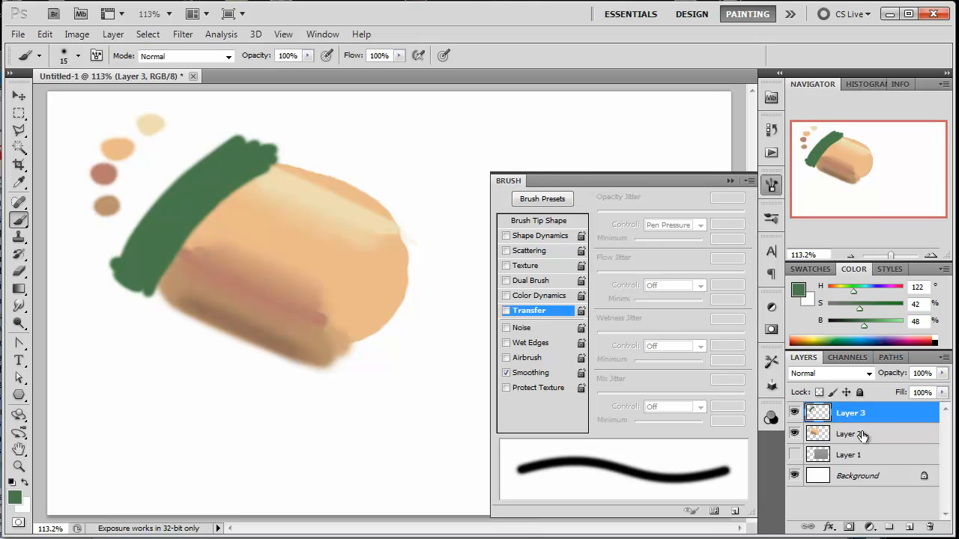
On Layer 2, paint a sampled brown shadow along the green band, soften it with Transfer enabled, and resample the cream highlight
left_click(824, 435)
left_click(203, 303, "alt")
left_click_drag(159, 301, 206, 223)
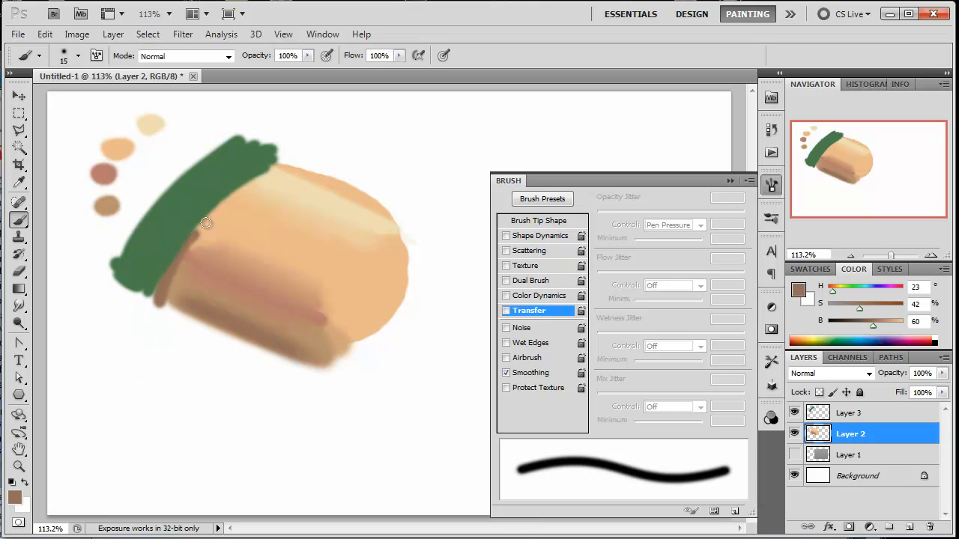
left_click(506, 312)
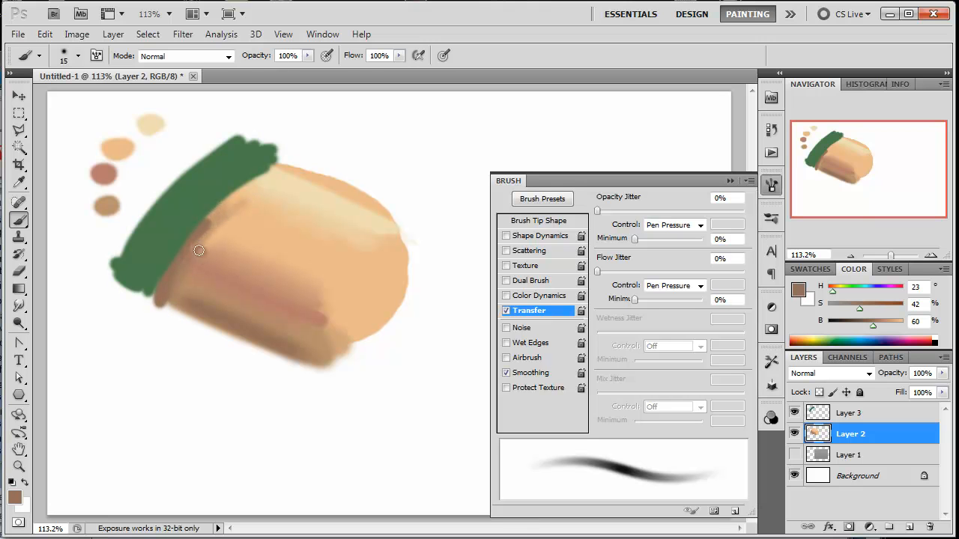
left_click_drag(201, 235, 267, 166)
mouse_move(208, 226)
left_mouse_down()
mouse_move(236, 196)
mouse_move(286, 170)
left_mouse_up()
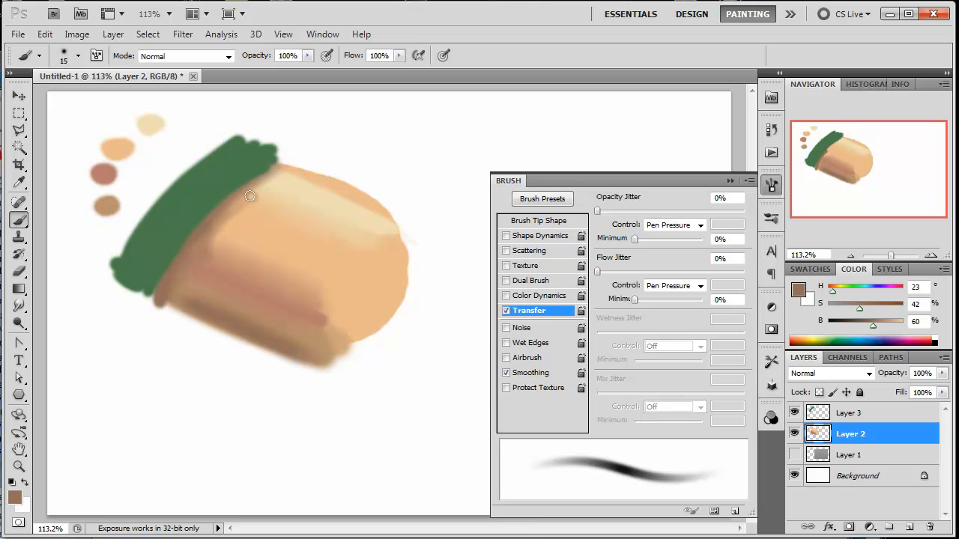
mouse_move(163, 298)
left_mouse_down()
mouse_move(181, 245)
mouse_move(259, 183)
mouse_move(169, 273)
mouse_move(200, 212)
mouse_move(253, 168)
left_mouse_up()
left_click(341, 195, "alt")
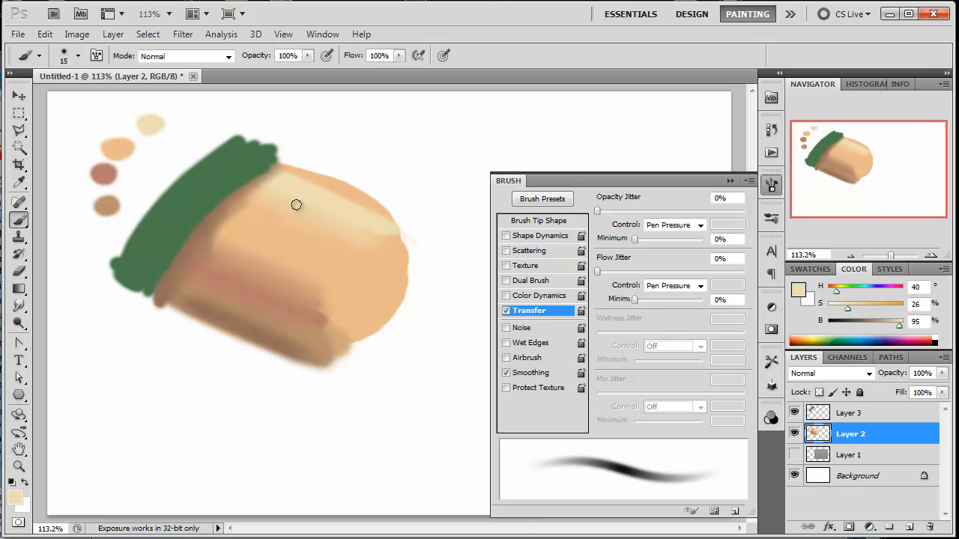
Lighten the sampled green to 84% brightness and highlight the band's inner edge on Layer 3 with a 5 px brush at 100% opacity
left_click(222, 180, "alt")
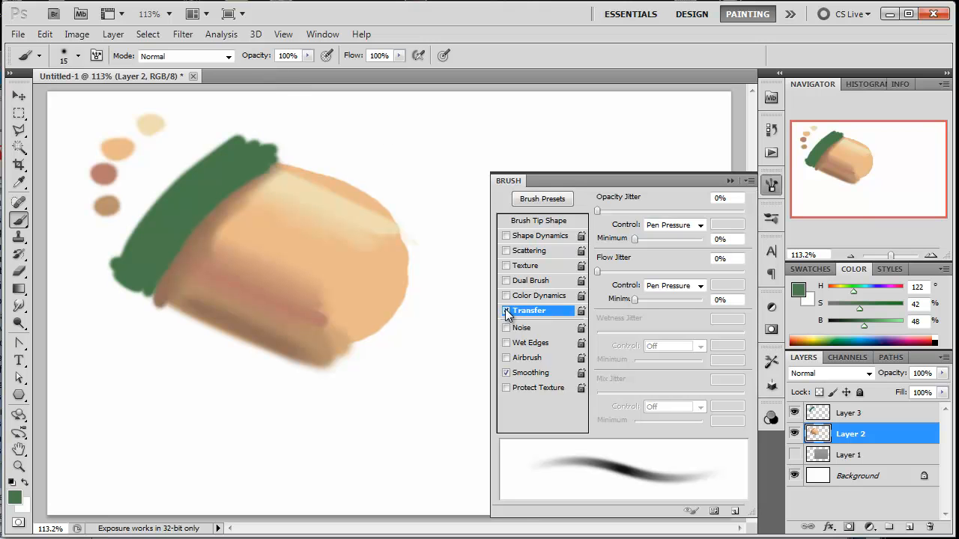
left_click_drag(264, 57, 241, 57)
left_click(202, 182, "alt")
left_click_drag(873, 325, 890, 326)
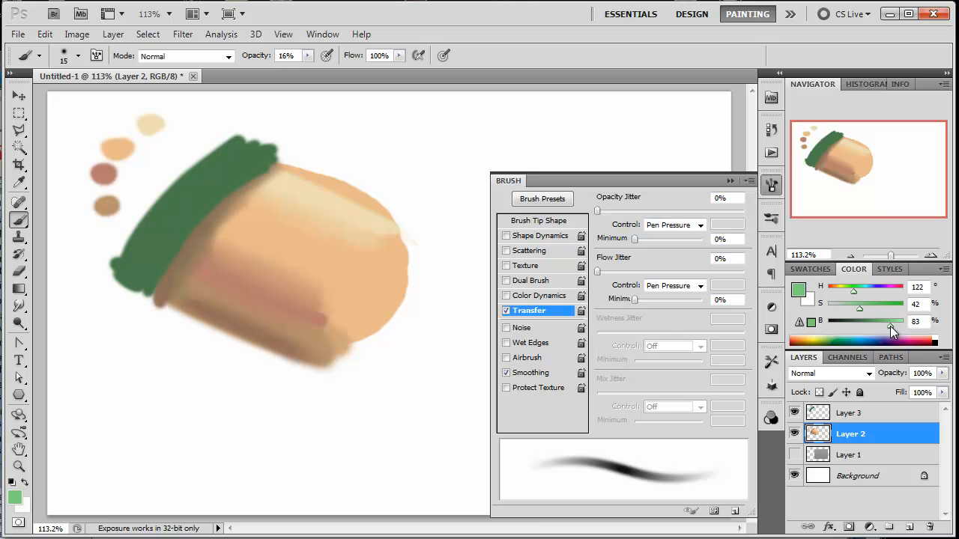
right_click(270, 160)
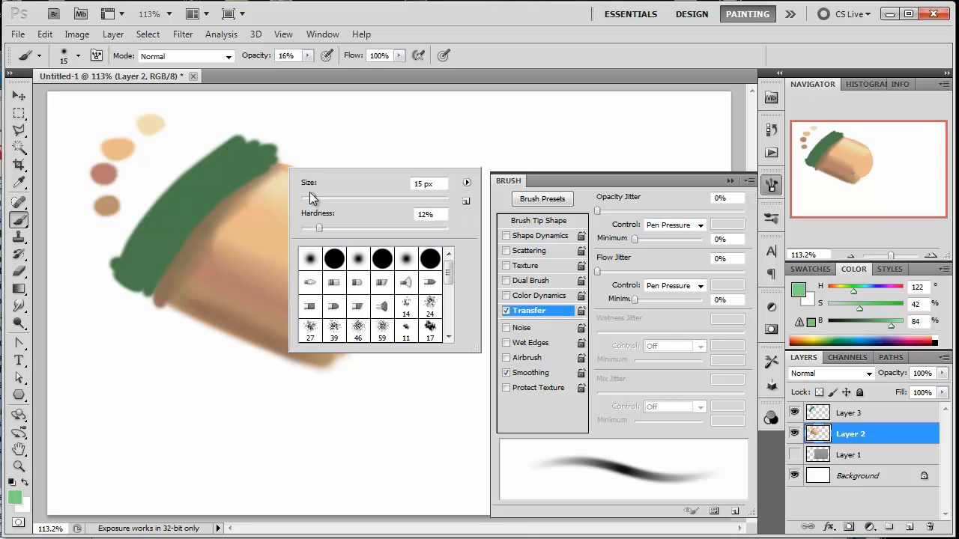
left_click_drag(311, 200, 305, 198)
left_click(272, 162)
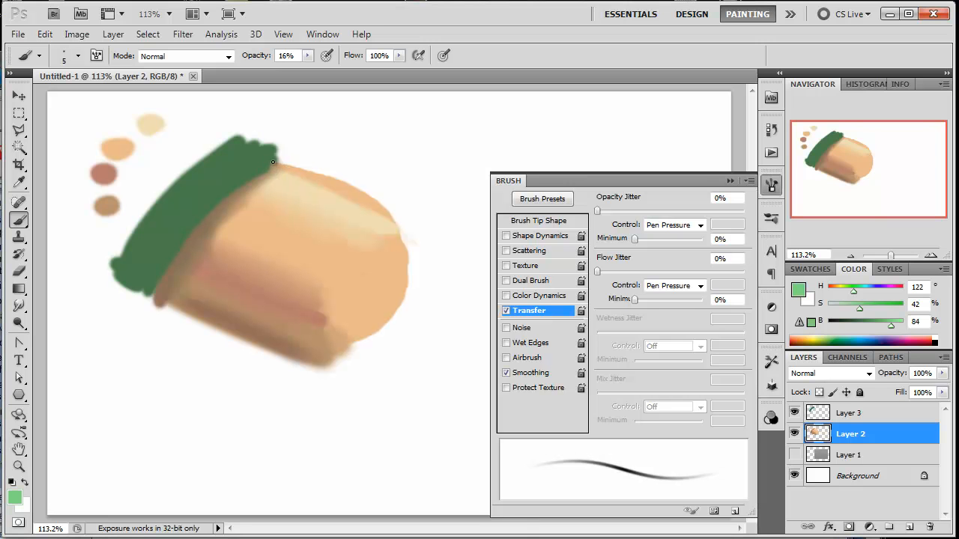
left_click_drag(249, 58, 352, 70)
left_click(818, 413)
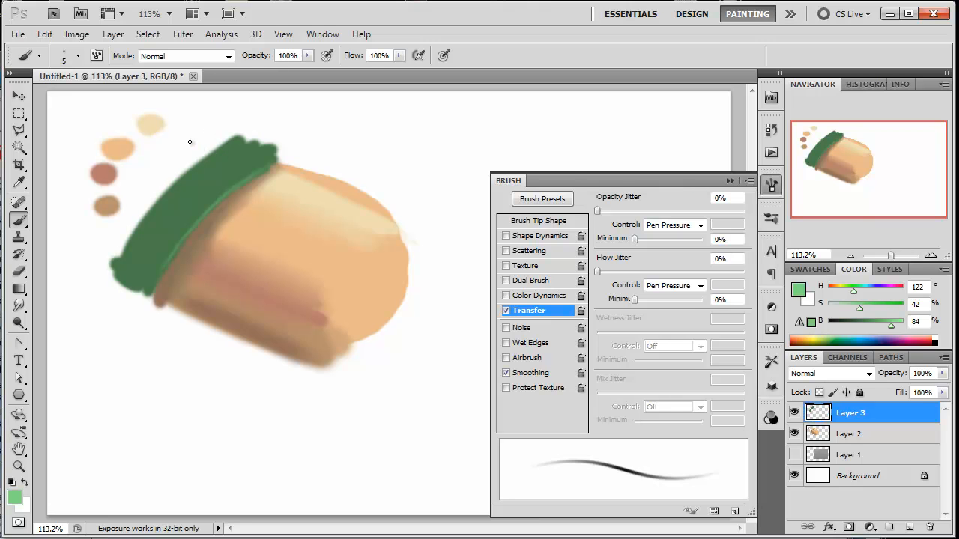
Collapse the brush settings, show the grey texture on Layer 1, and place it above Layer 2 and over the painted form
left_click(727, 182)
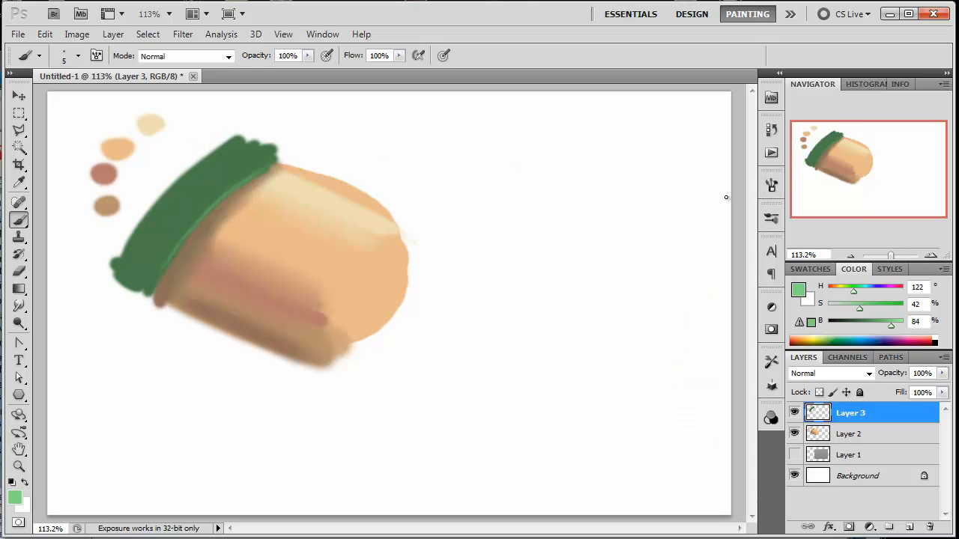
left_click(794, 454)
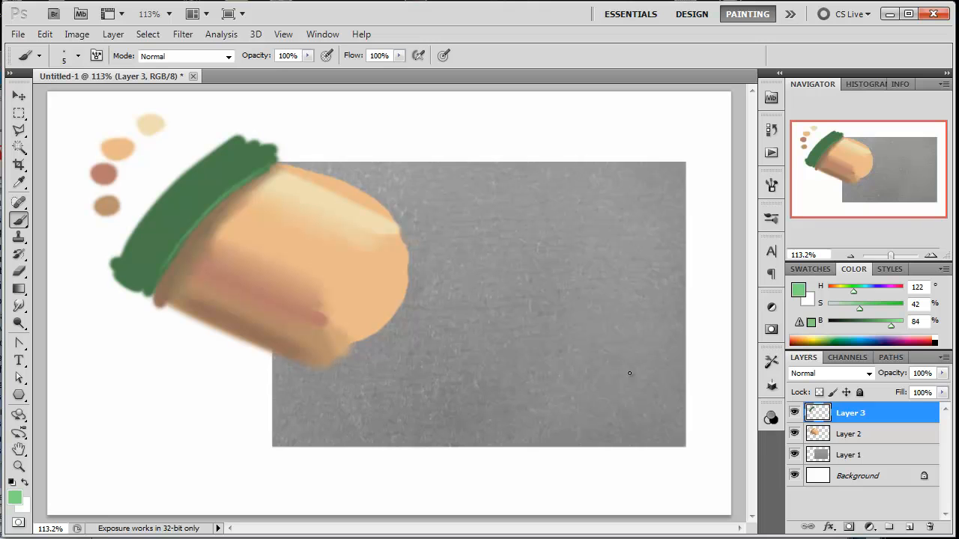
left_click_drag(835, 455, 837, 429)
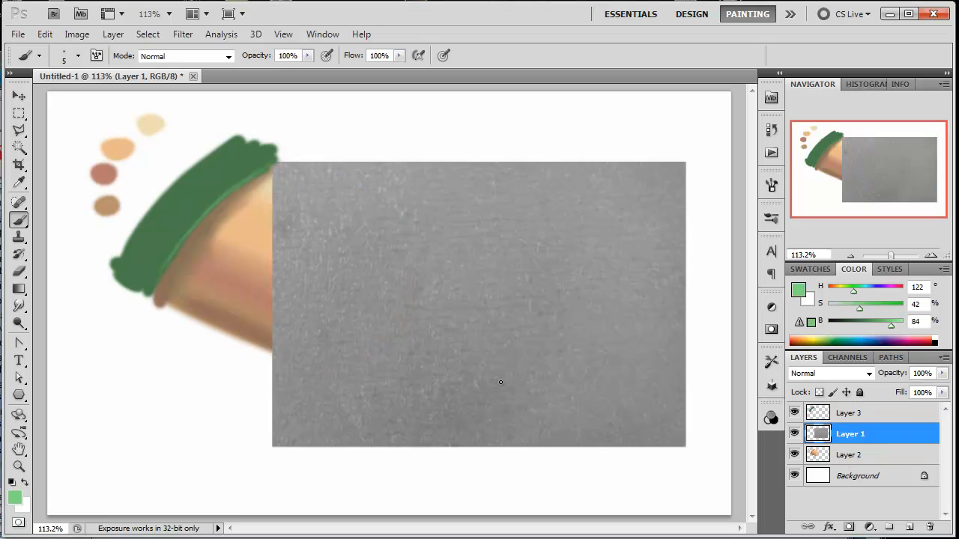
key("alt")
left_click_drag(525, 394, 341, 359)
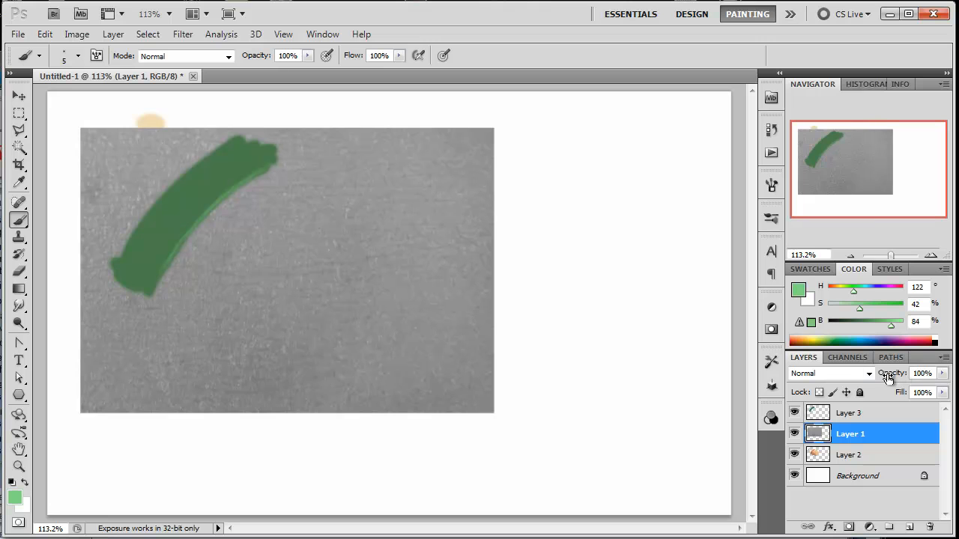
Try Multiply, Linear Burn, Lighten, Color Dodge and Color Burn blending on the grey texture in Layer 1
left_click(851, 377)
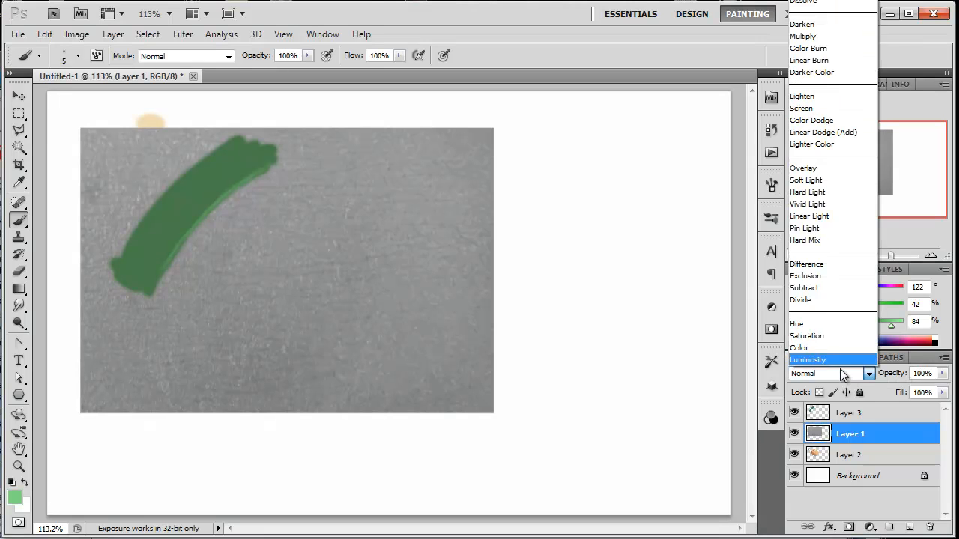
left_click(833, 39)
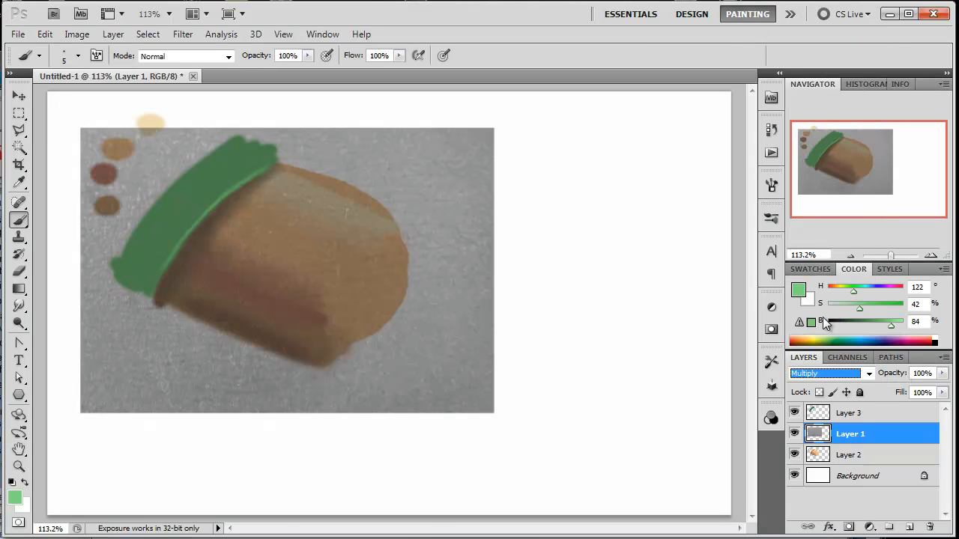
left_click(845, 376)
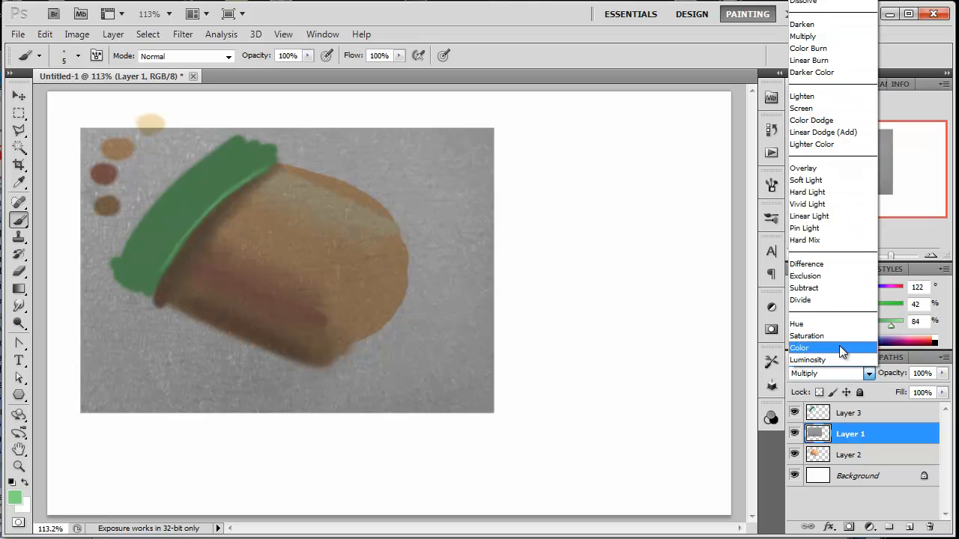
left_click(846, 96)
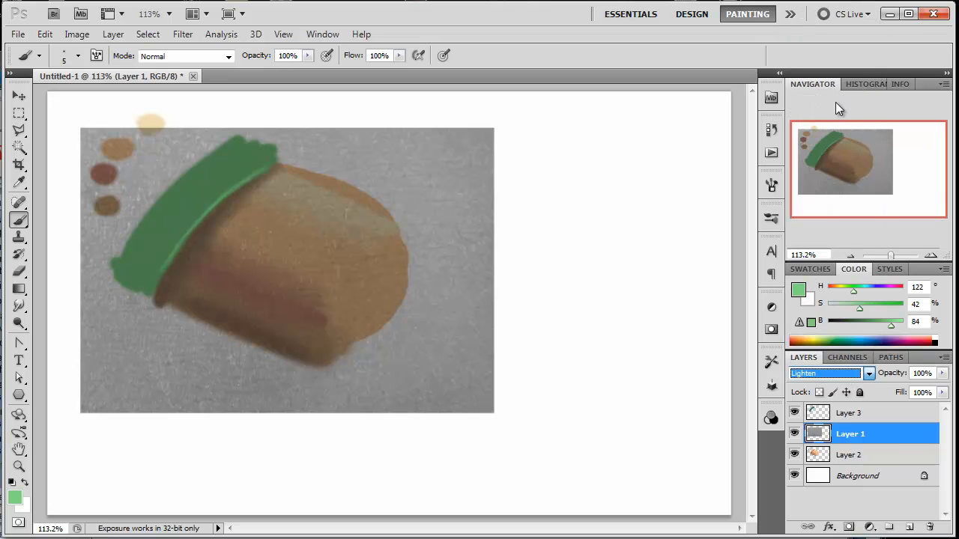
key("Up")
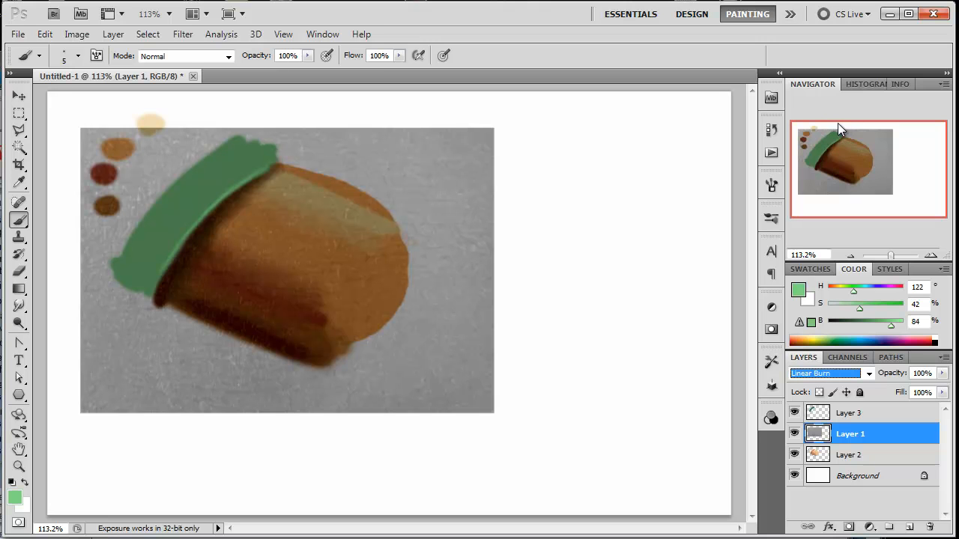
key("Down")
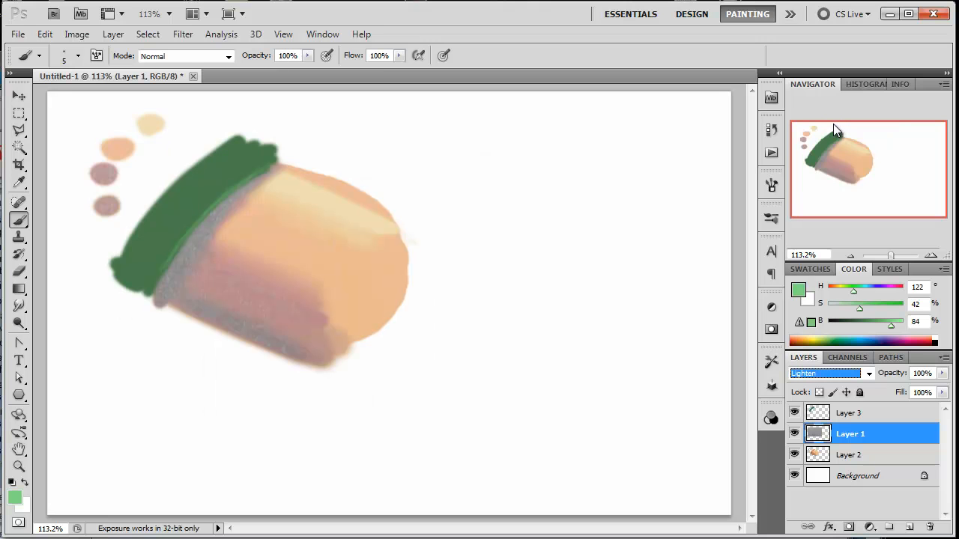
key("Down")
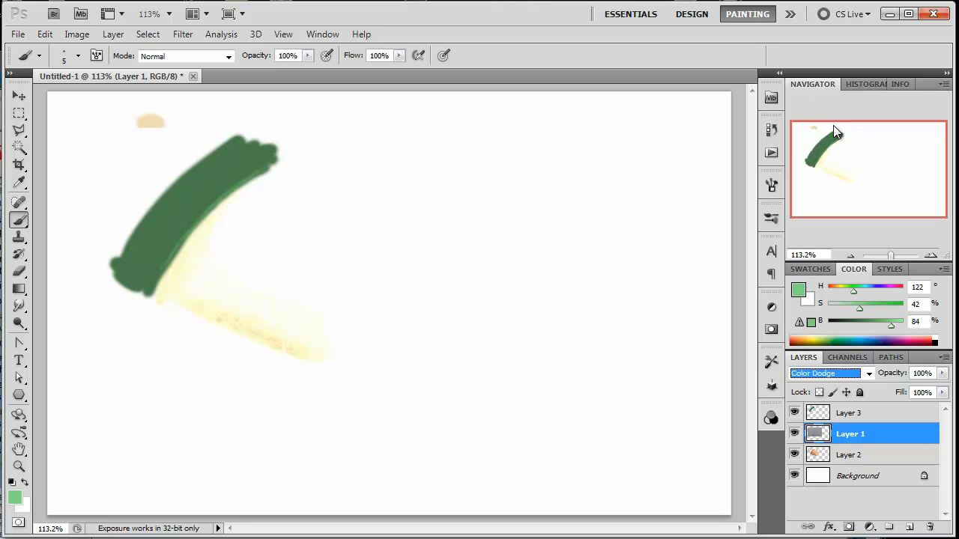
key("Up")
key("Up")
key("Up")
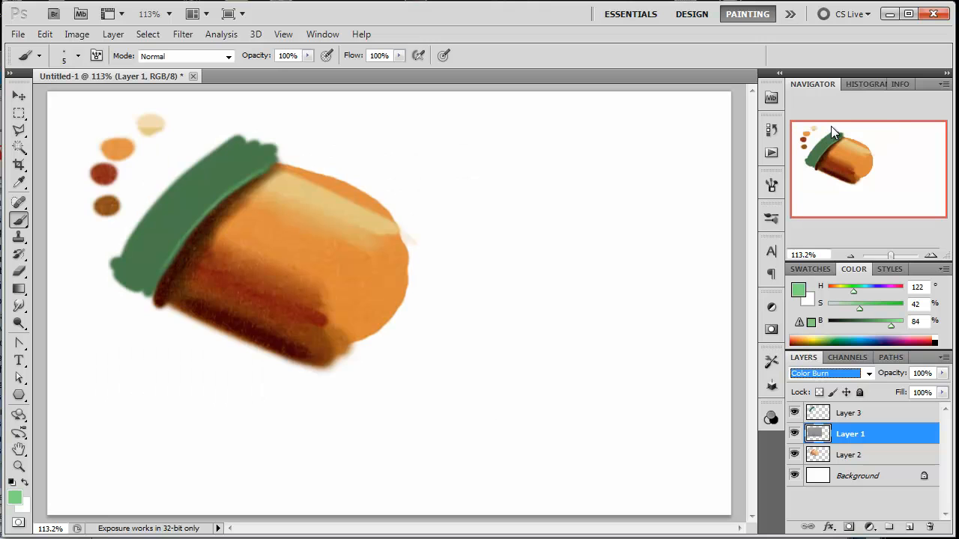
Blend Layer 1 with Multiply at 41% opacity and scale its texture to about 67% width and 78% height around the peach form
key("Up")
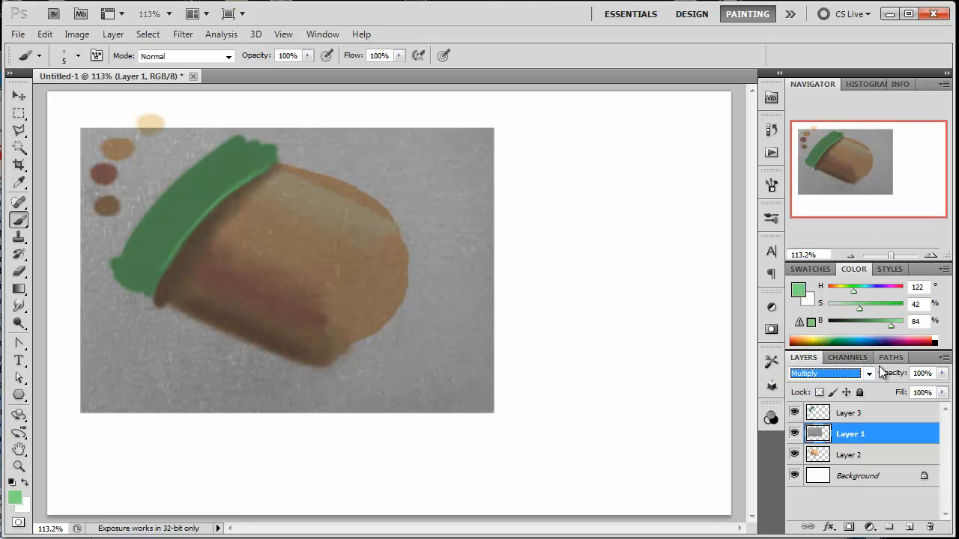
mouse_move(896, 377)
left_mouse_down()
mouse_move(885, 377)
mouse_move(895, 379)
left_mouse_up()
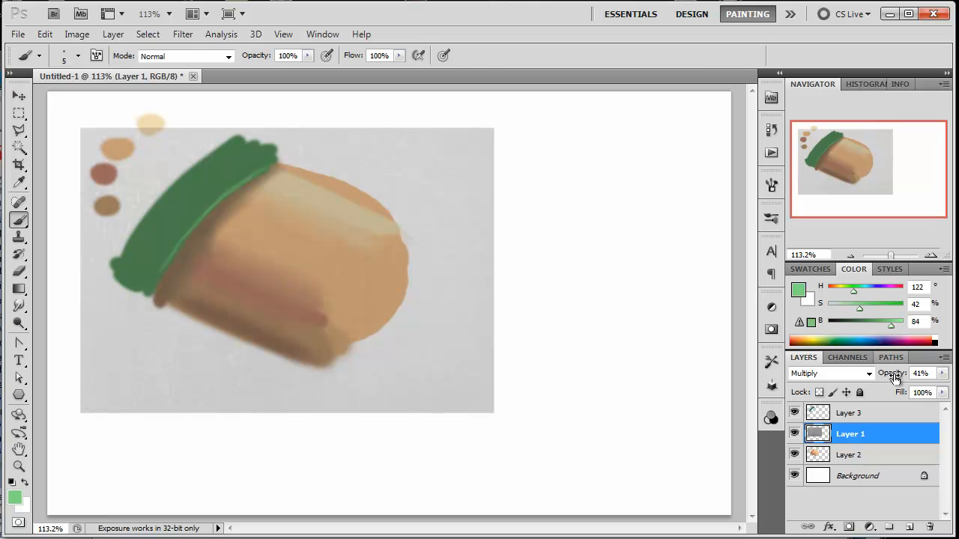
key("ctrl+t")
left_click_drag(495, 413, 427, 371)
left_click_drag(78, 127, 150, 148)
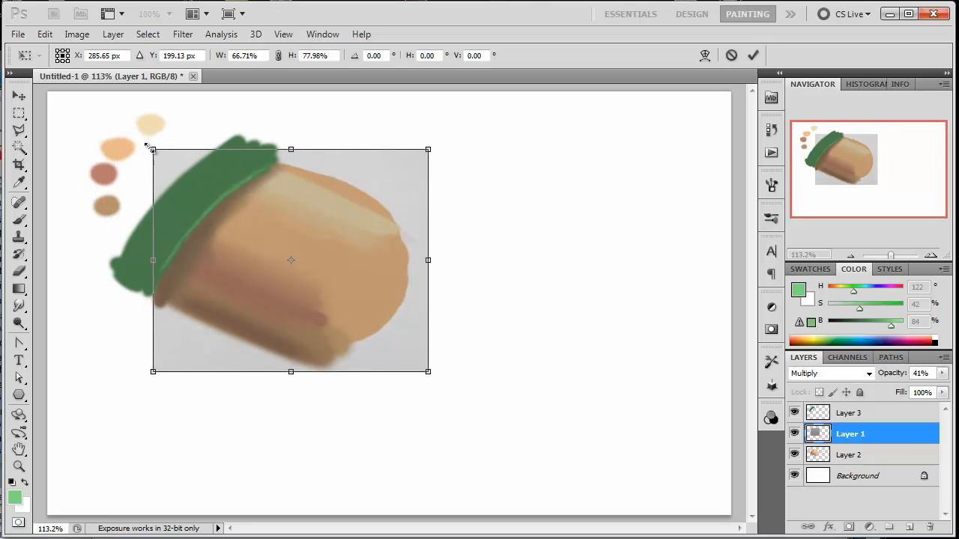
key("b")
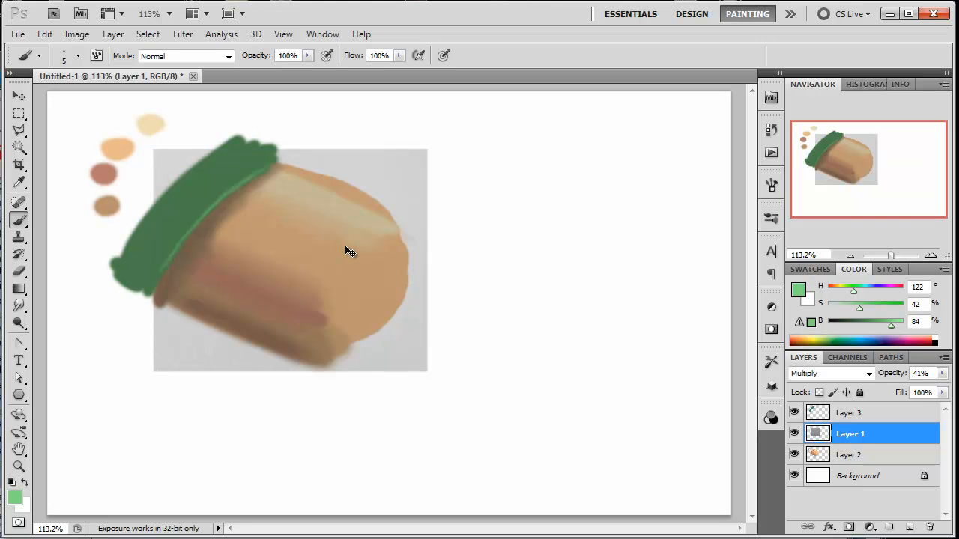
Adjust the Layer 1 texture with legacy Brightness/Contrast, using brightness 27 and contrast 44
key("ctrl+b")
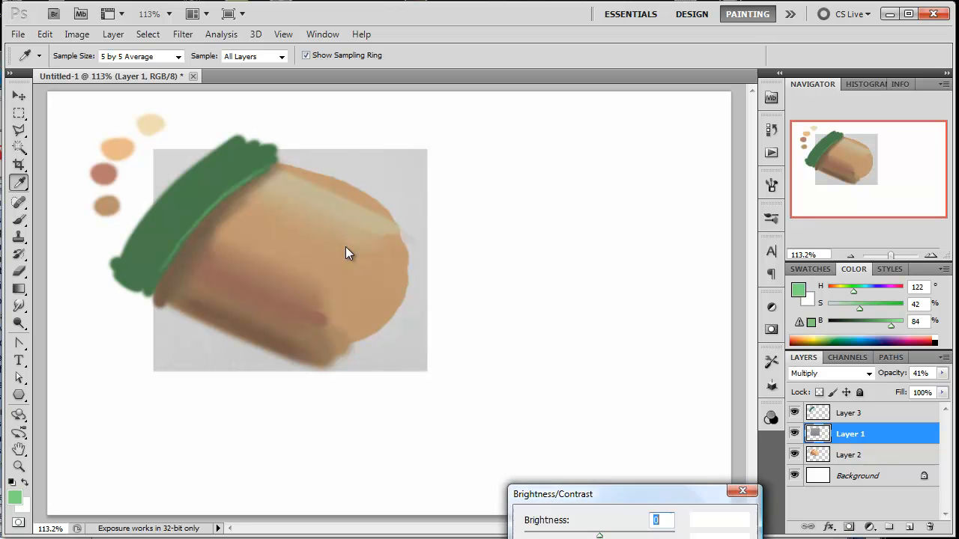
left_click_drag(627, 493, 606, 457)
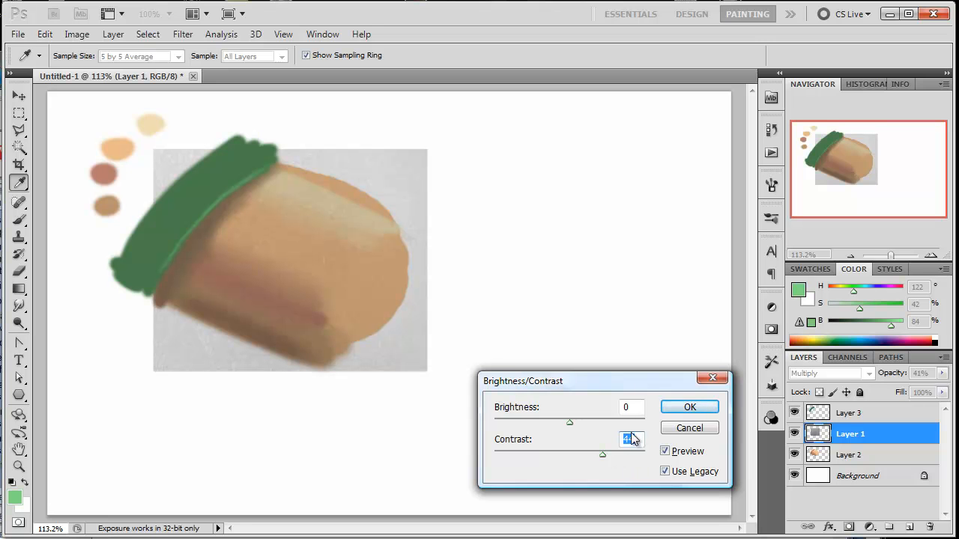
left_click_drag(570, 422, 590, 424)
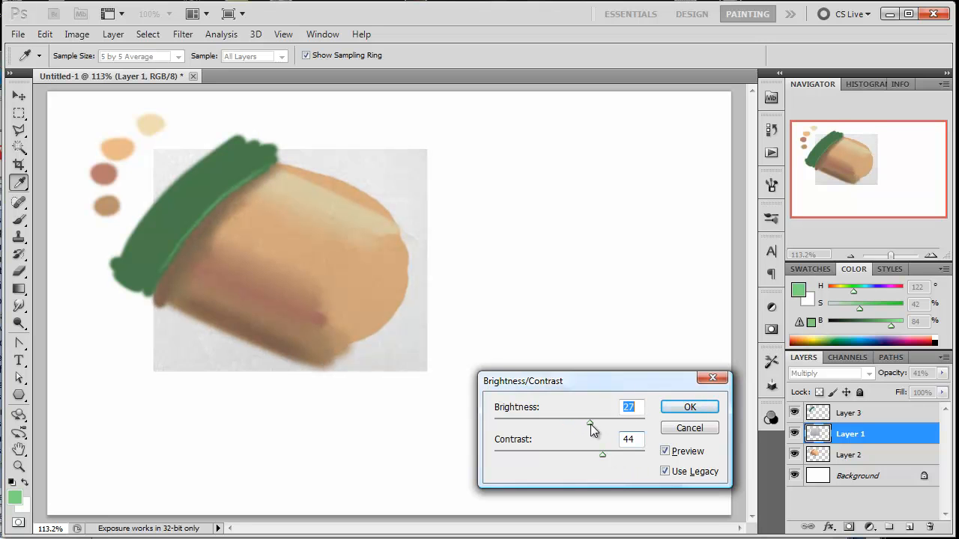
left_click(689, 407)
Set the brush colour to black at 0% brightness, turn off Transfer, and dab a test dot on the blank canvas
key("b")
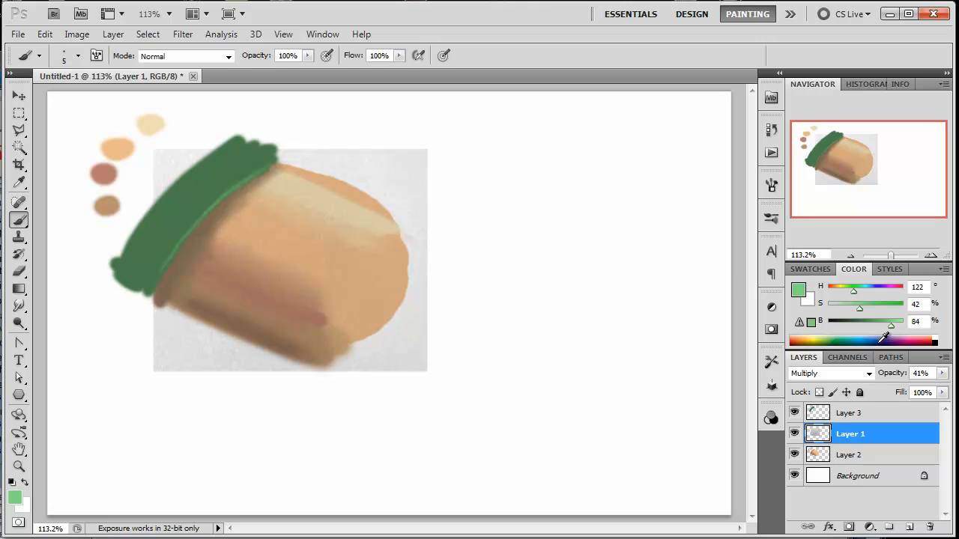
left_click_drag(841, 322, 822, 317)
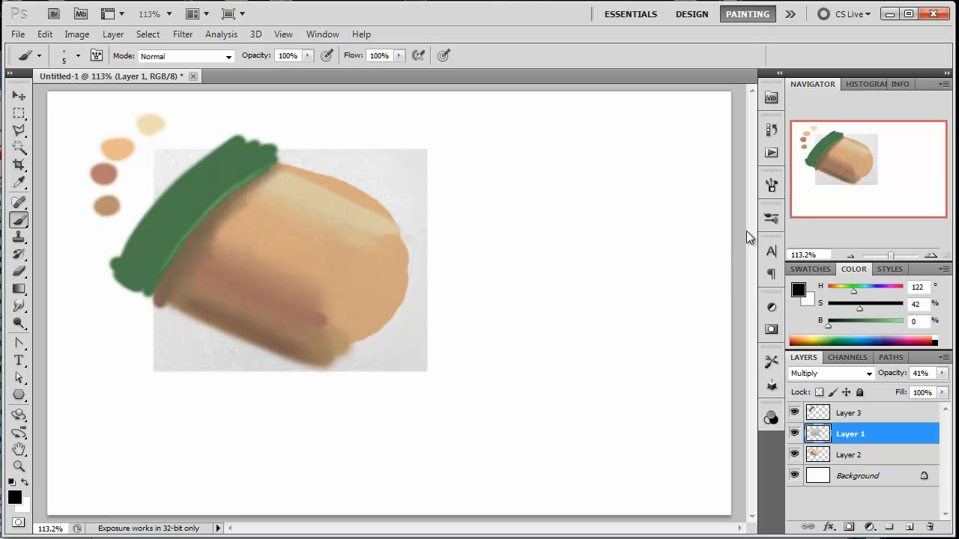
left_click(771, 188)
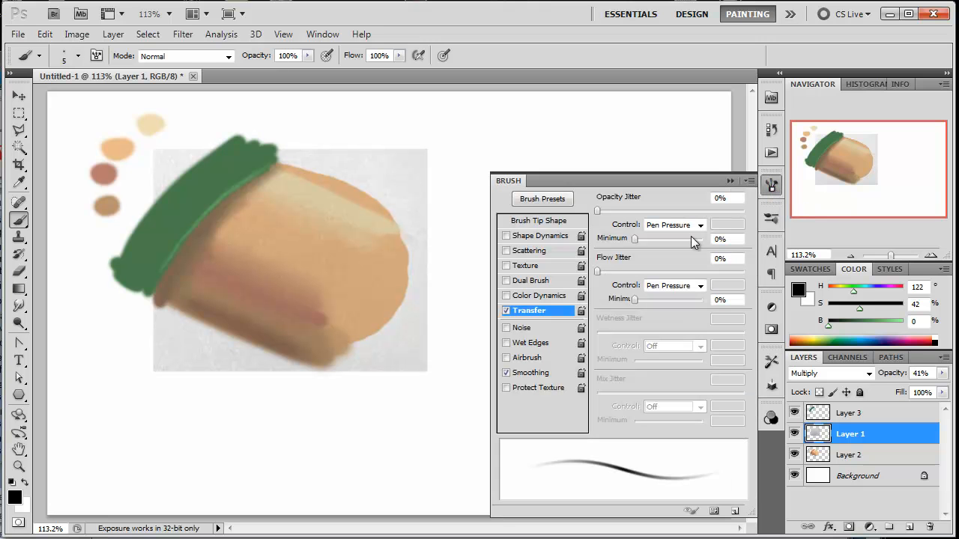
left_click(506, 310)
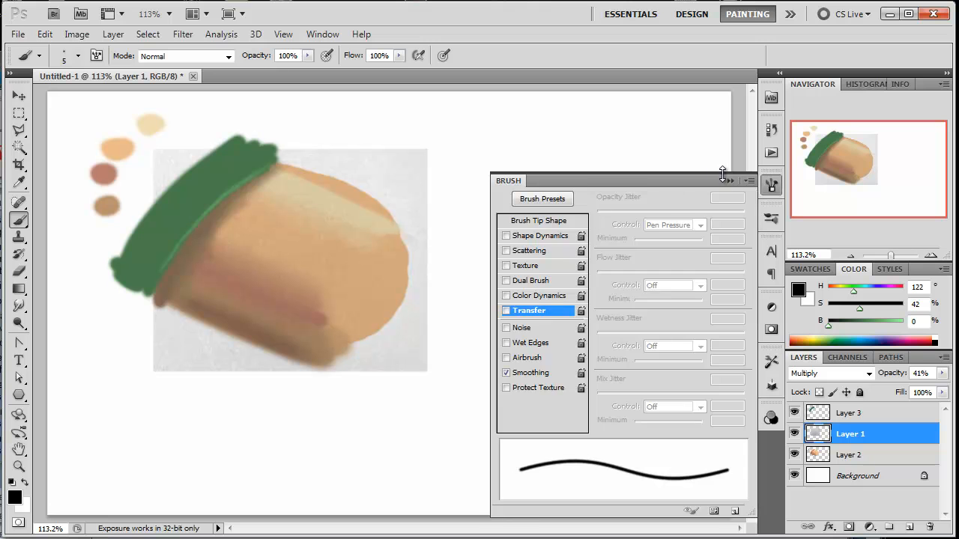
left_click(730, 181)
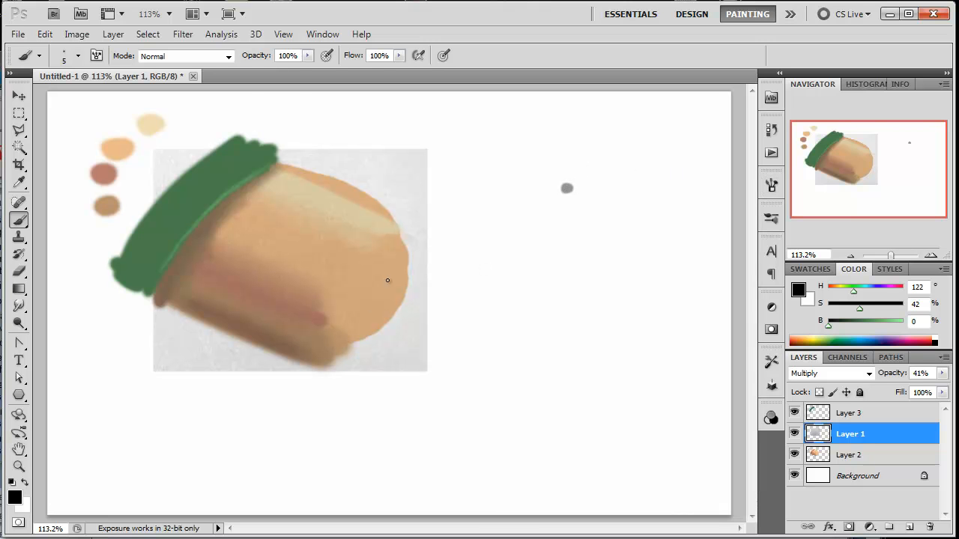
Paint a horizontal row of five small black dots on Layer 2 in the blank area beside the painted form
left_click(772, 185)
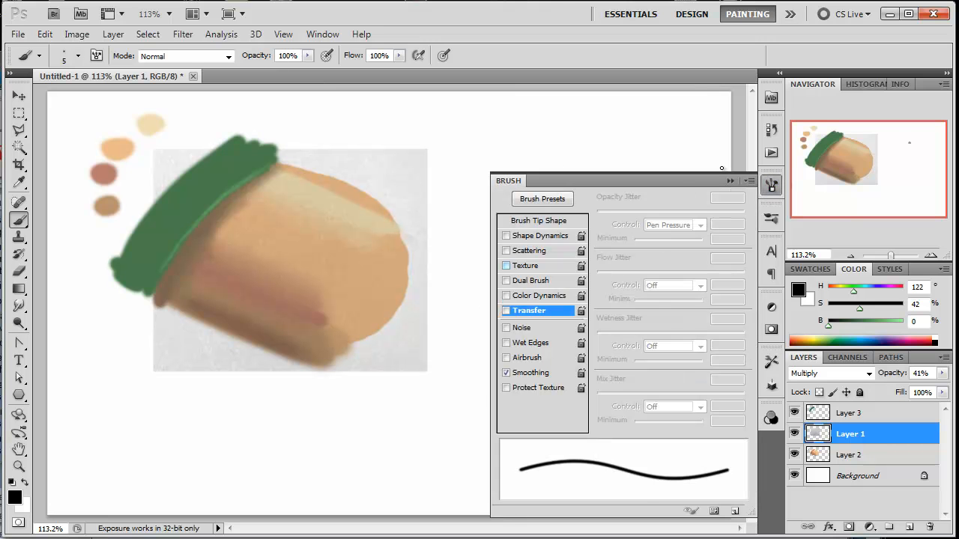
left_click(730, 181)
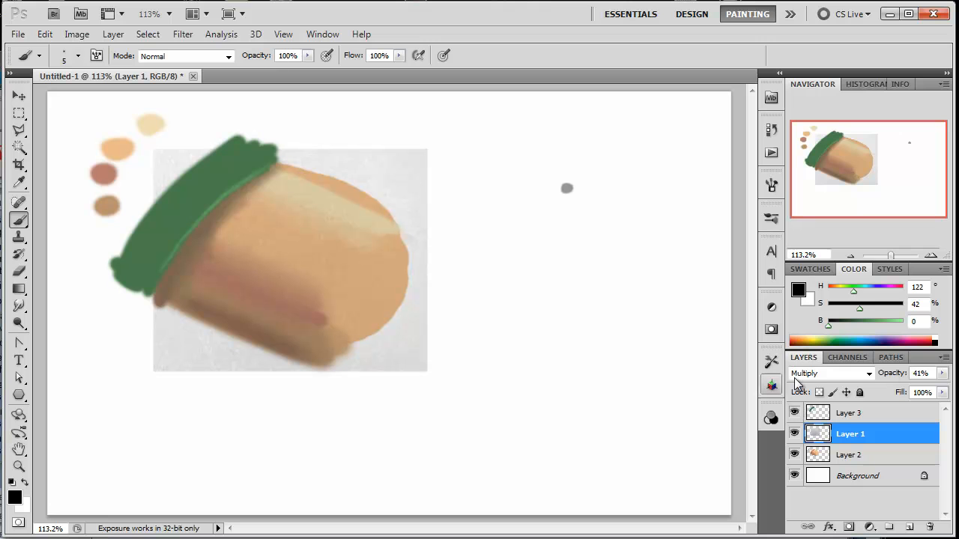
left_click(817, 453)
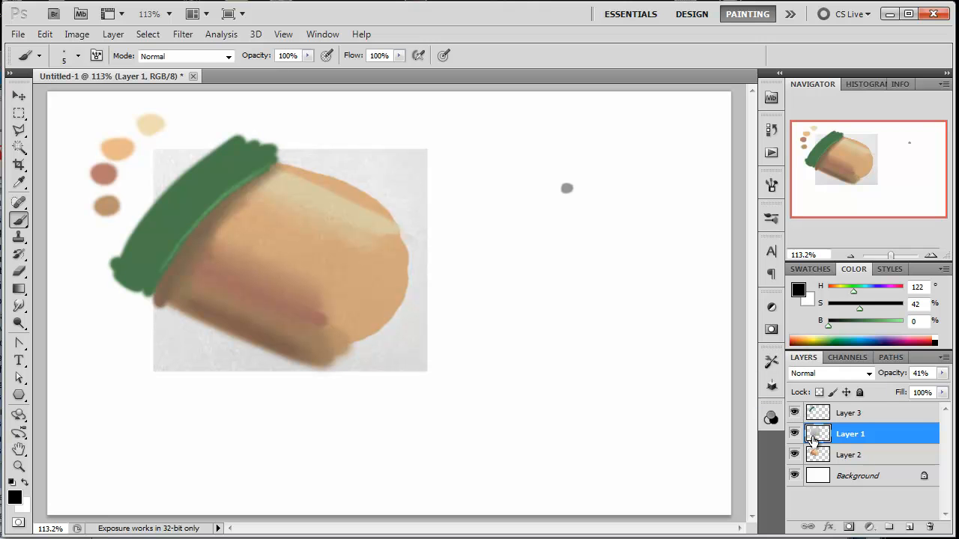
left_click(817, 454)
left_click(551, 242)
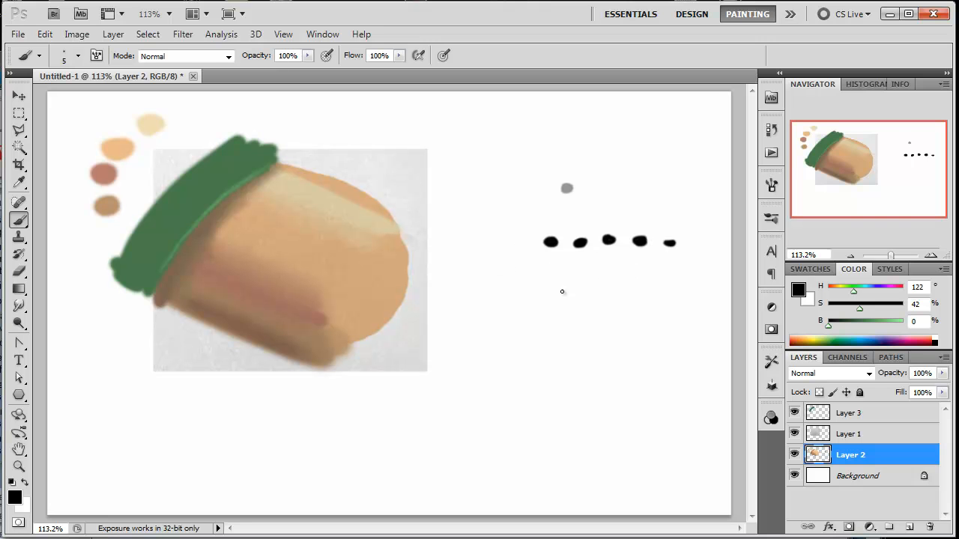
Select the row of five black dots with a rectangular marquee and define it as a brush preset with the default name
left_click(45, 34)
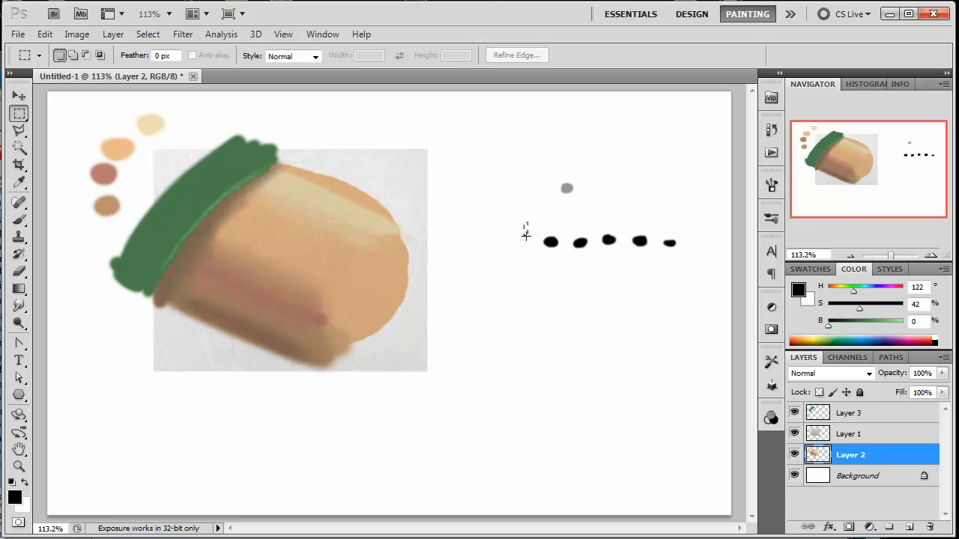
left_click(50, 35)
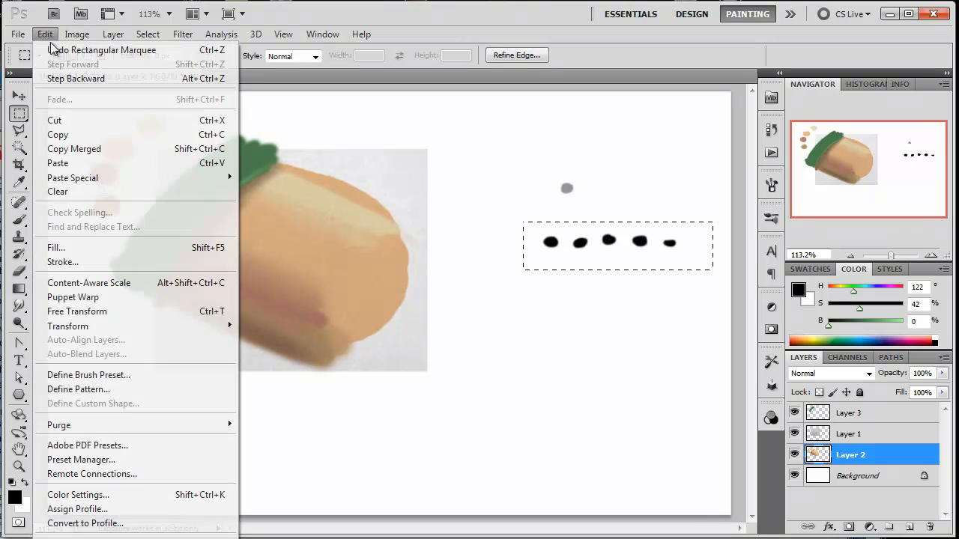
left_click(110, 376)
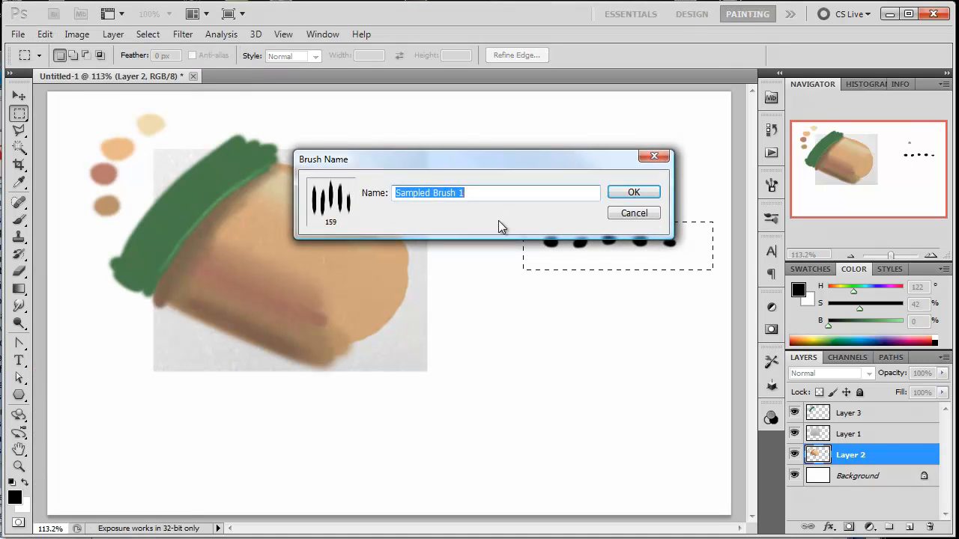
left_click(630, 195)
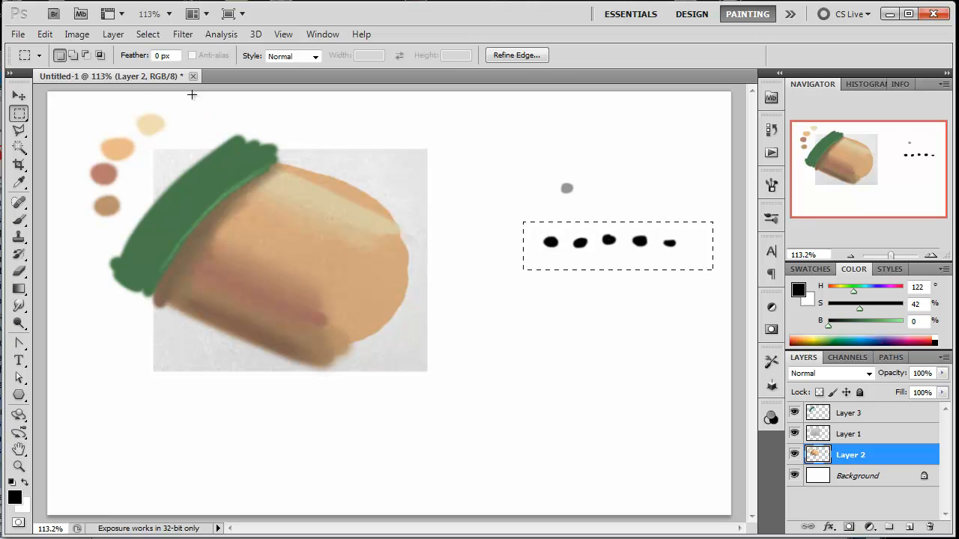
Switch to the Brush tool and choose the newly sampled 159 px dot-row tip as its tip shape
left_click(770, 217)
left_click(770, 216)
left_click(770, 184)
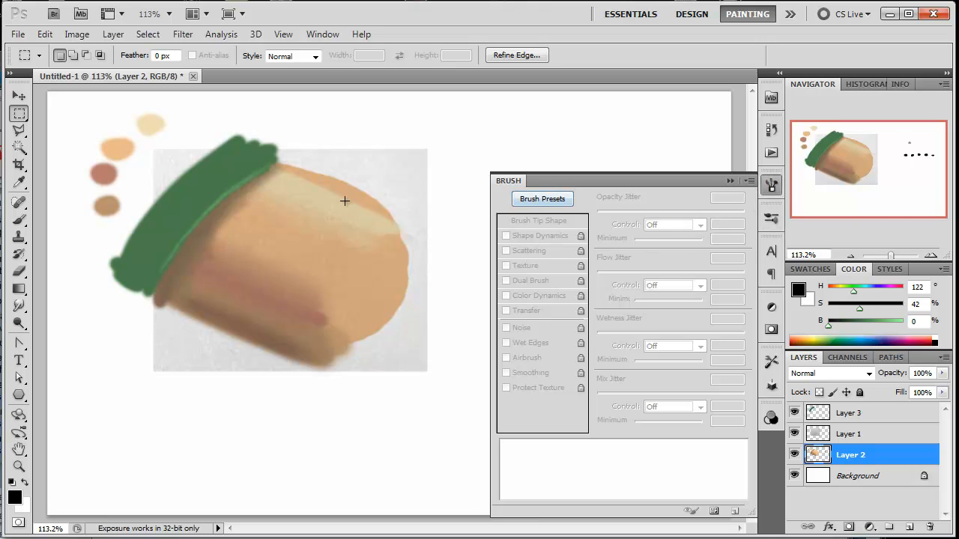
left_click(19, 219)
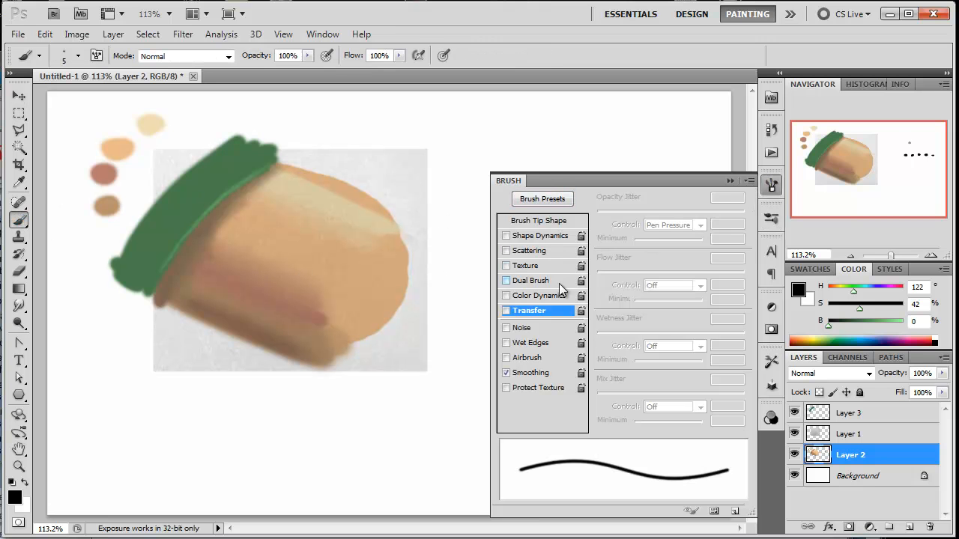
left_click(538, 221)
mouse_move(743, 213)
left_mouse_down()
mouse_move(745, 252)
mouse_move(743, 240)
left_mouse_up()
left_click(633, 247)
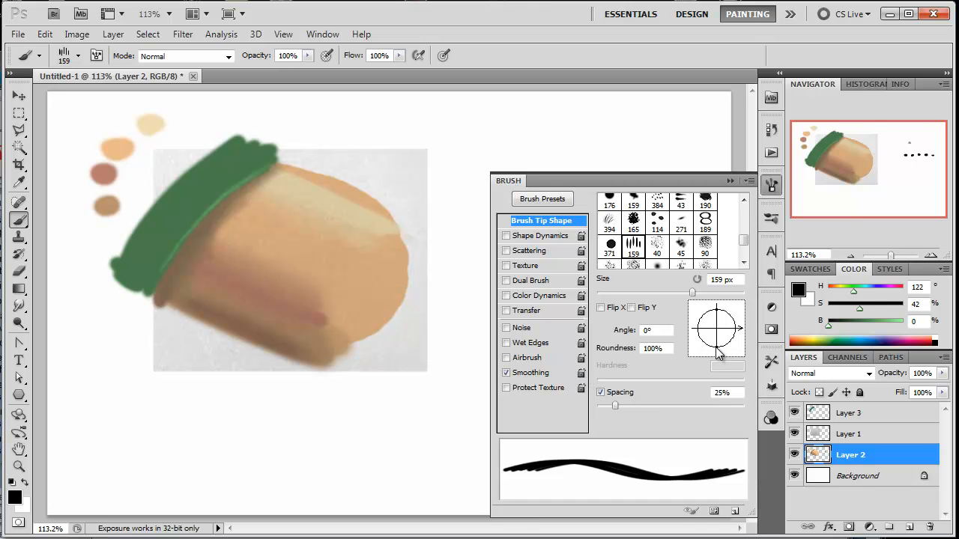
Rotate the sampled brush tip to 88°, set its spacing to 22%, and enable Transfer
mouse_move(726, 346)
left_mouse_down()
mouse_move(730, 358)
mouse_move(741, 333)
mouse_move(738, 316)
mouse_move(718, 305)
left_mouse_up()
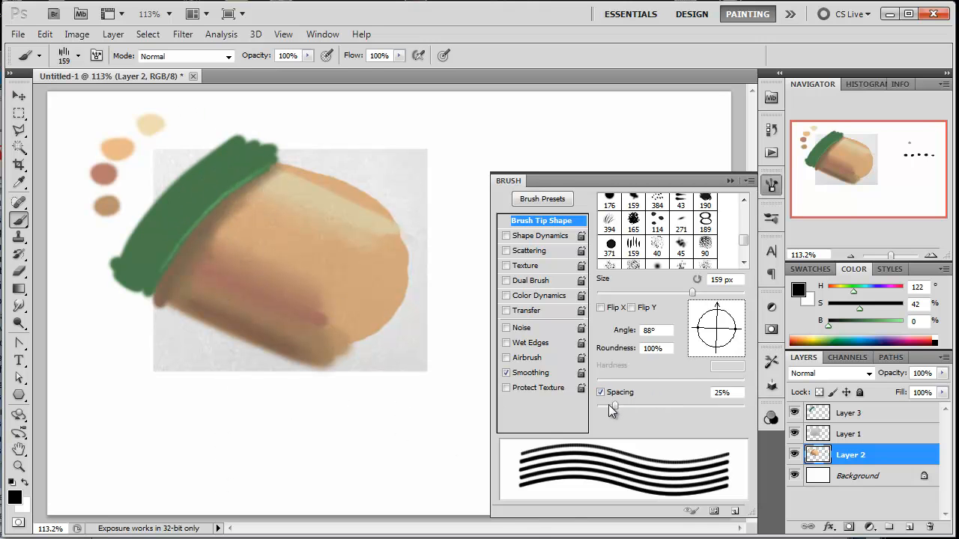
left_click_drag(609, 404, 605, 405)
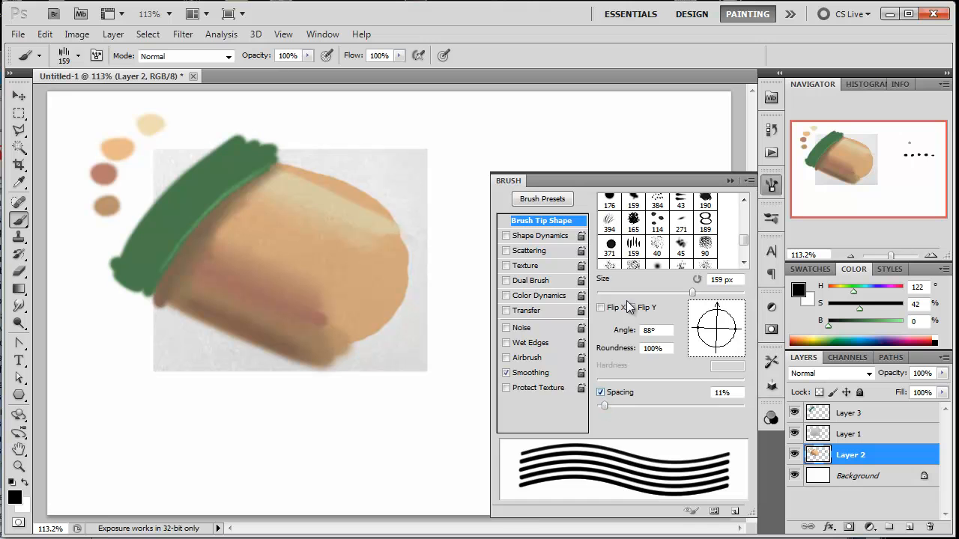
left_click(612, 405)
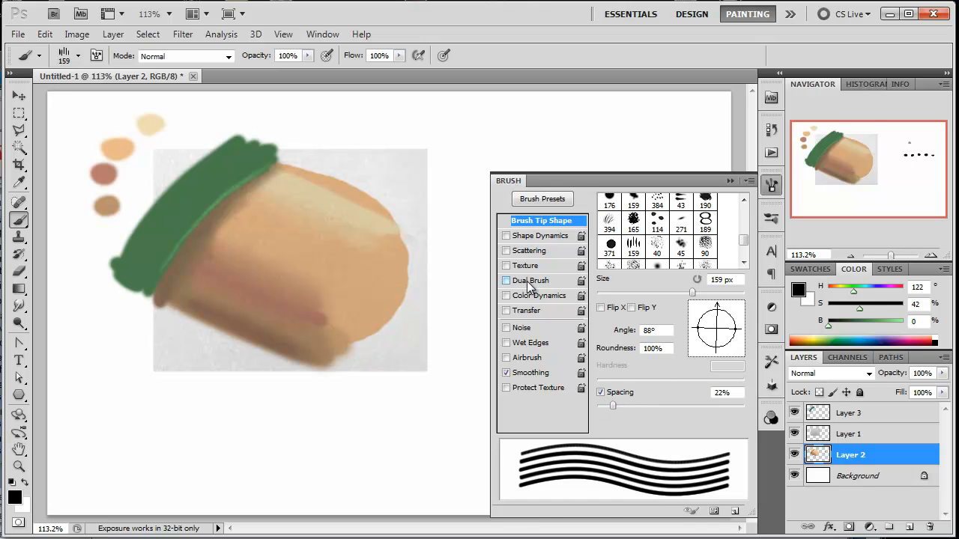
left_click(507, 310)
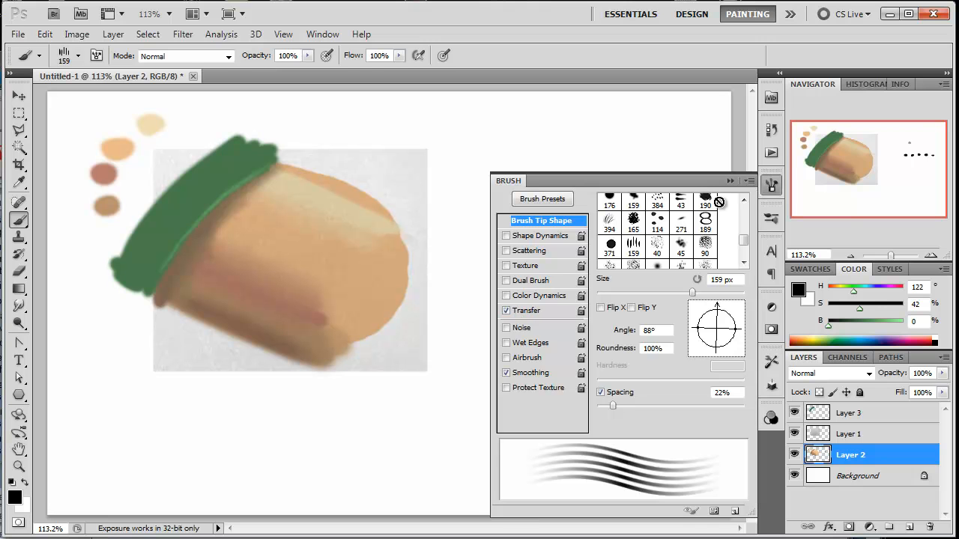
Clear the selection and paint a hatched test patch below the dot row with the brush reduced to 20 px
left_click(730, 182)
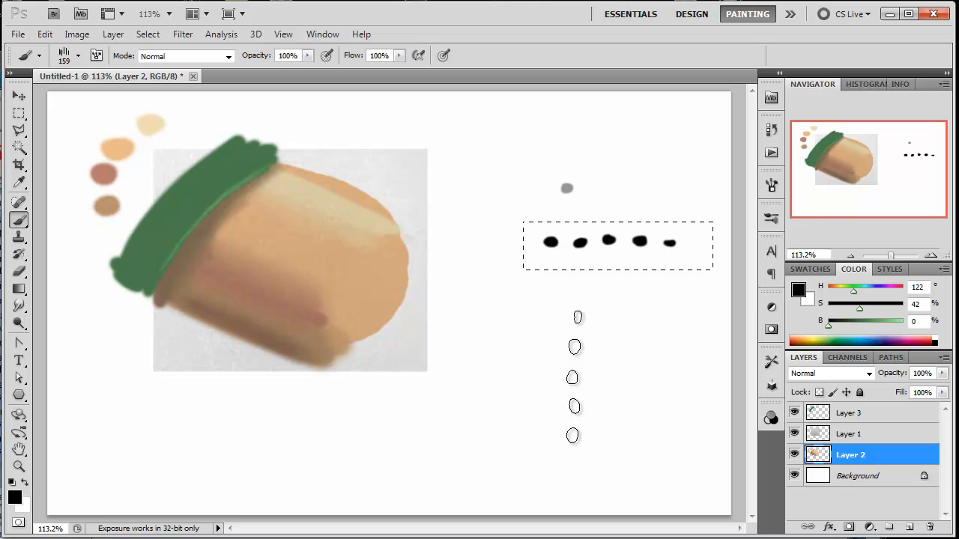
key("ctrl+d")
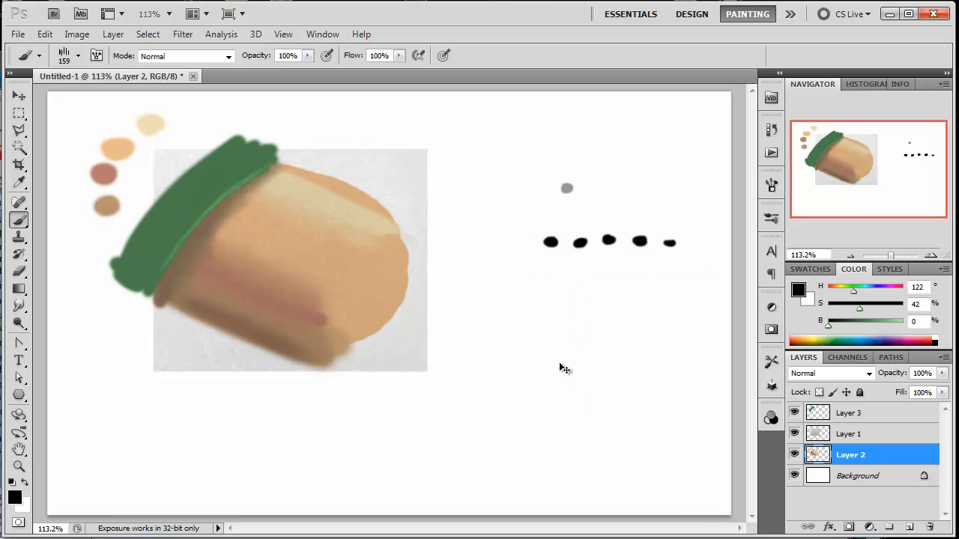
key("bracketleft")
key("bracketleft")
key("bracketleft")
key("bracketleft")
key("bracketleft")
key("bracketleft")
key("bracketleft")
key("bracketleft")
key("bracketleft")
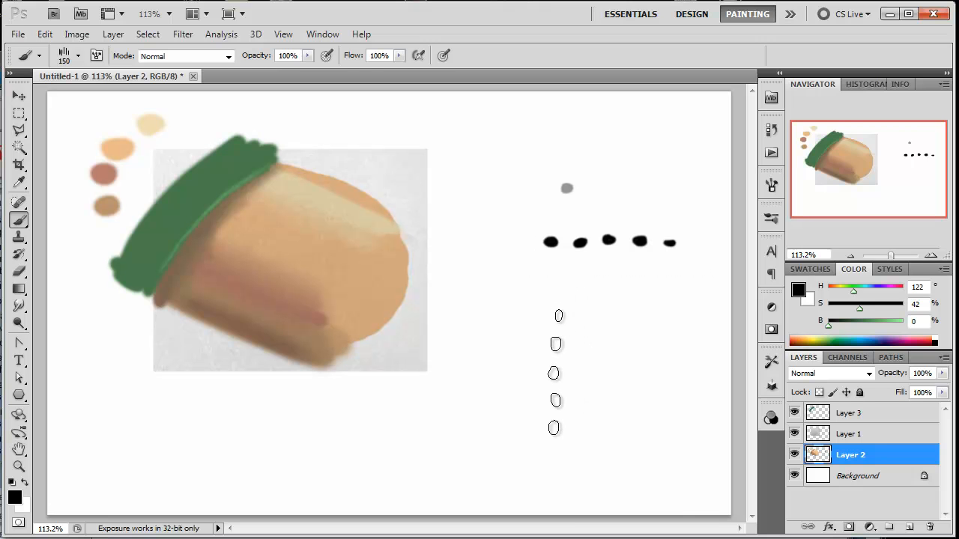
key("bracketleft")
key("bracketleft")
key("bracketleft")
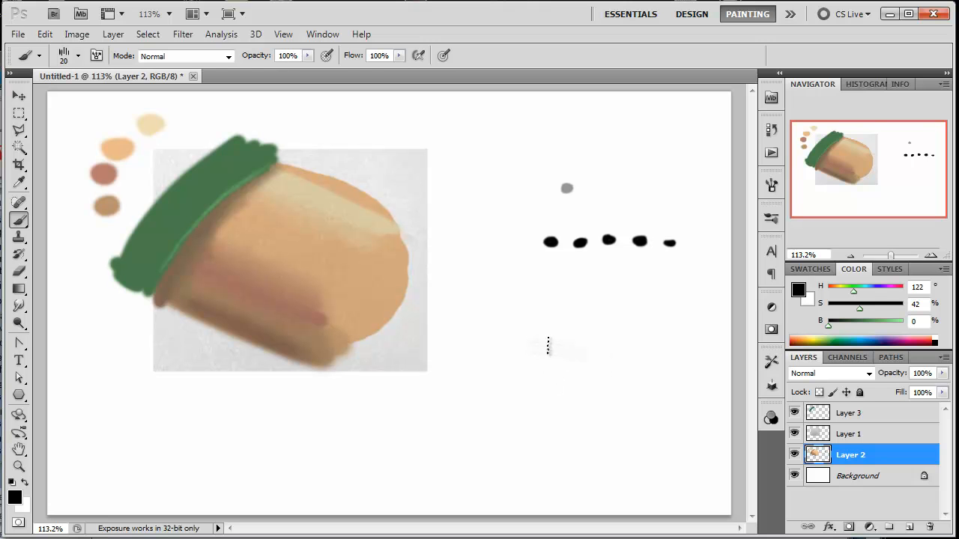
mouse_move(539, 332)
left_mouse_down()
mouse_move(590, 347)
mouse_move(534, 339)
mouse_move(570, 361)
mouse_move(581, 385)
mouse_move(532, 359)
mouse_move(569, 386)
mouse_move(519, 376)
mouse_move(553, 405)
mouse_move(523, 406)
left_mouse_up()
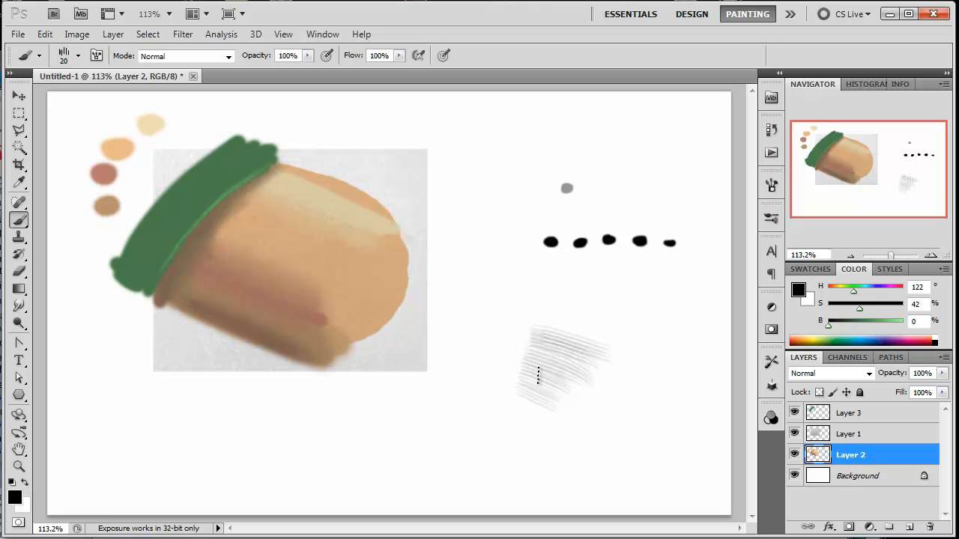
Enable Shape Dynamics for the dot brush and set its Angle Jitter control to Direction
left_click(772, 187)
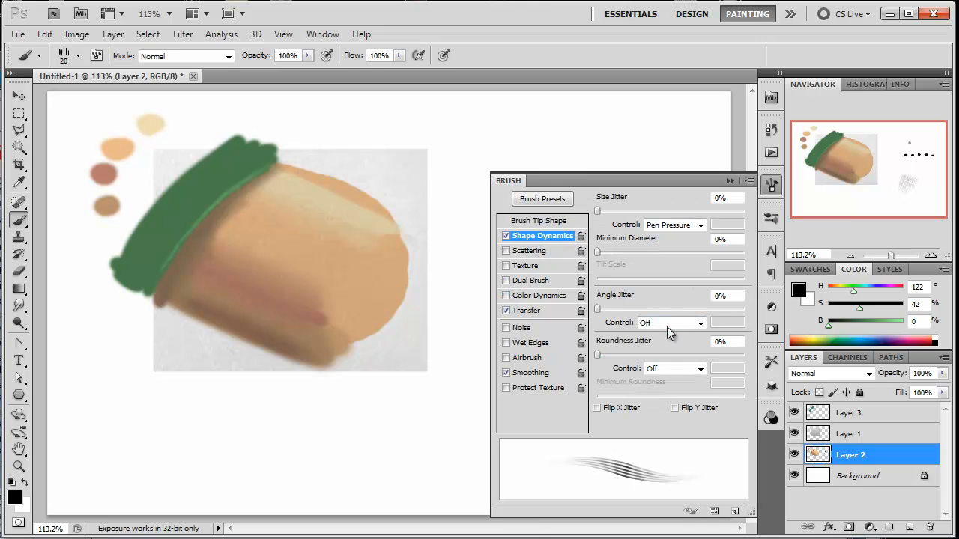
left_click(669, 322)
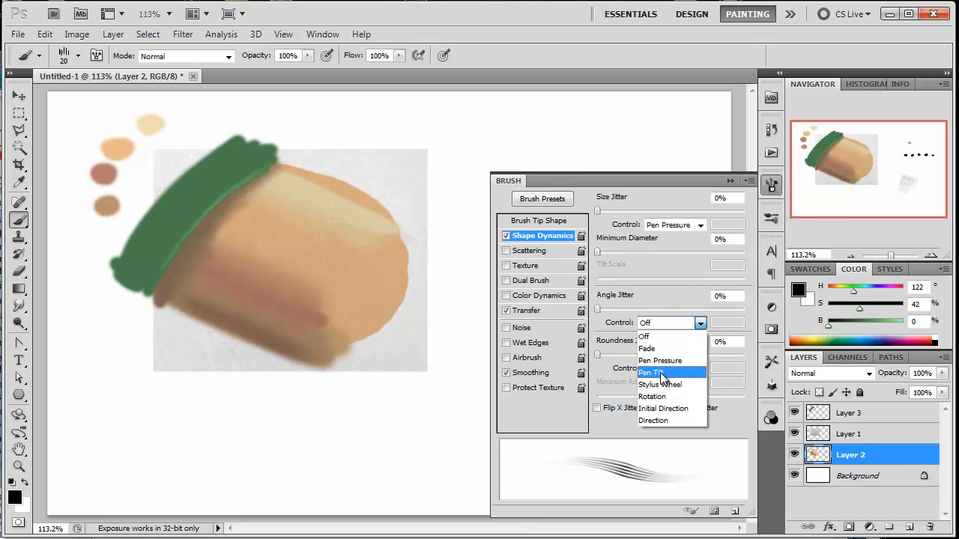
left_click(662, 418)
left_click(730, 180)
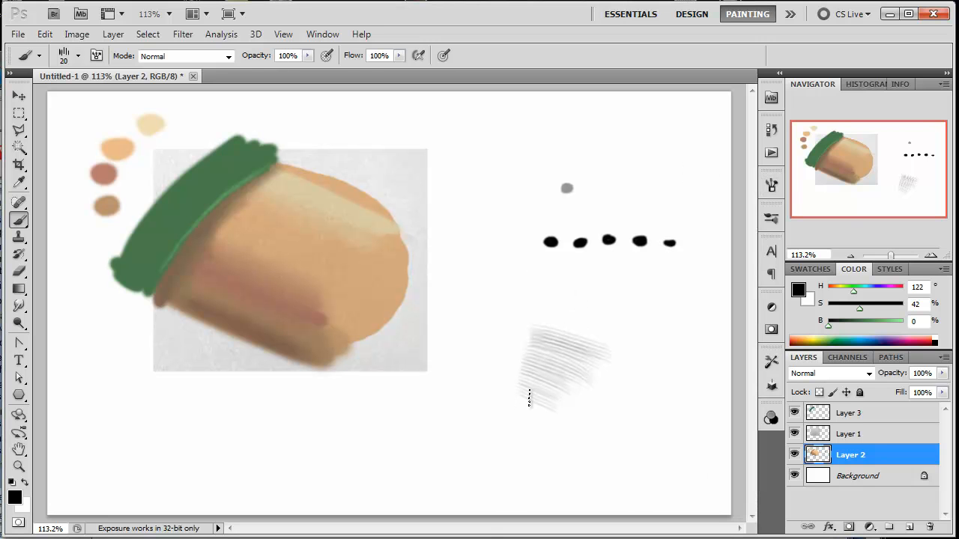
Cross-hatch the test patch with roughly vertical strokes of the direction-following brush
mouse_move(555, 403)
left_mouse_down()
mouse_move(560, 340)
mouse_move(519, 393)
mouse_move(545, 322)
mouse_move(527, 395)
left_mouse_up()
mouse_move(572, 342)
left_mouse_down()
mouse_move(545, 403)
mouse_move(554, 403)
left_mouse_up()
mouse_move(586, 364)
left_mouse_down()
mouse_move(554, 414)
mouse_move(557, 389)
left_mouse_up()
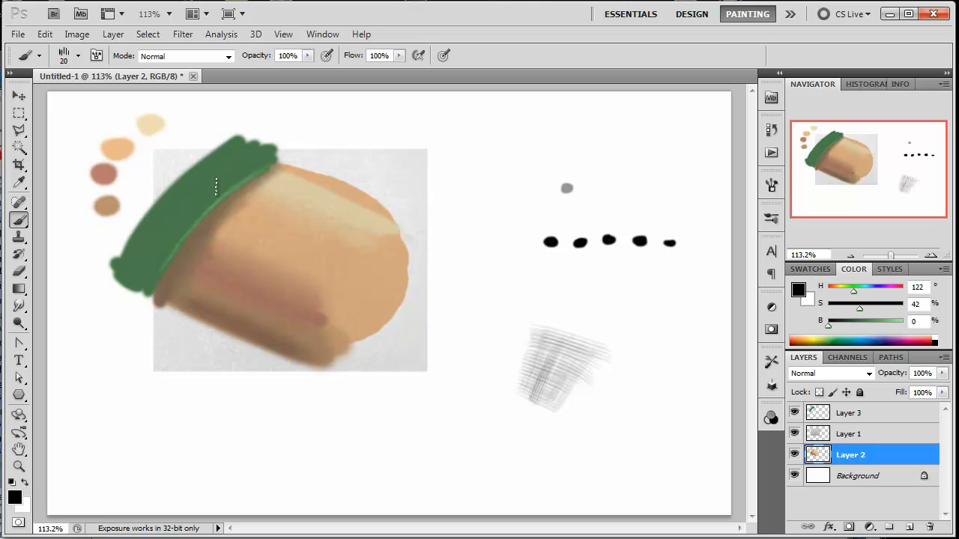
Hatch the green band on Layer 3 in its sampled green darkened to 33% brightness, and lighten the colour to 68% brightness
left_click(195, 192, "alt")
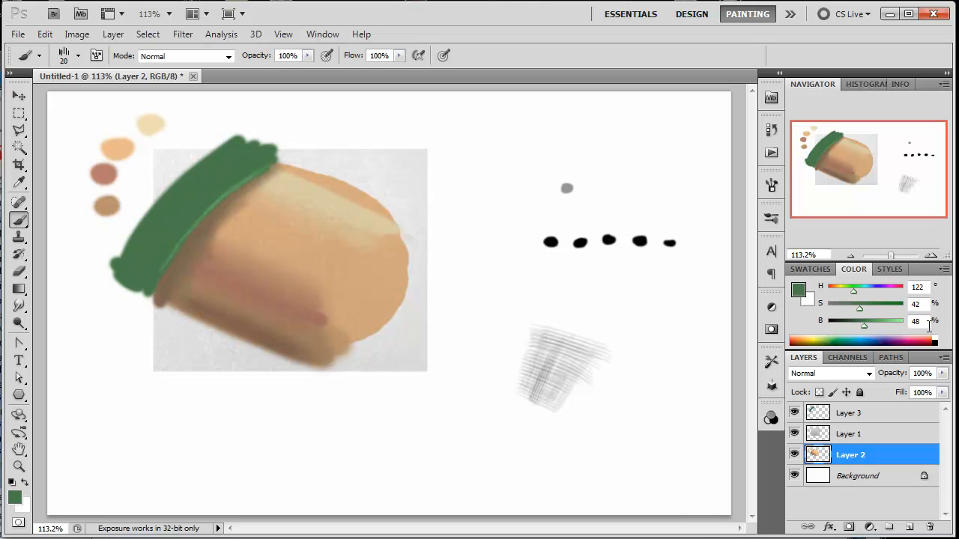
left_click(852, 321)
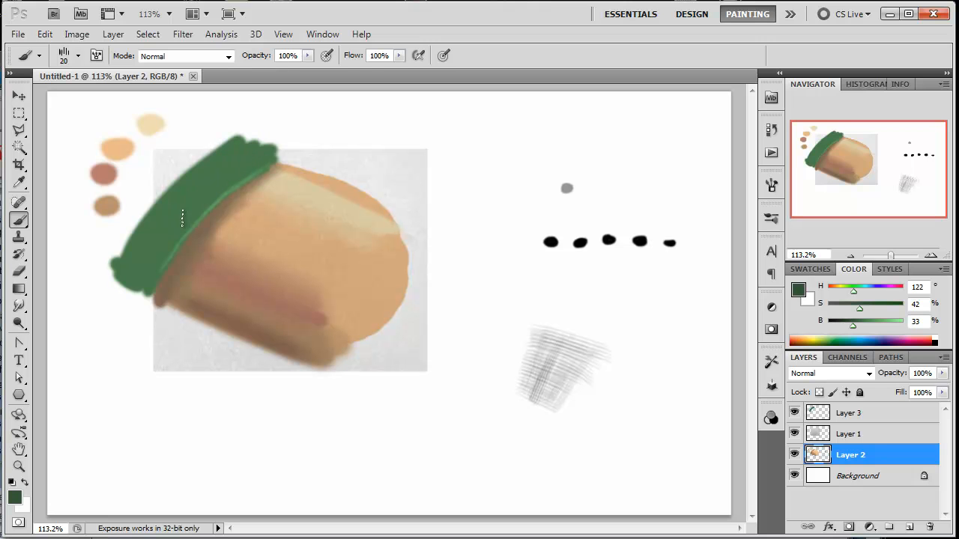
left_click(844, 414)
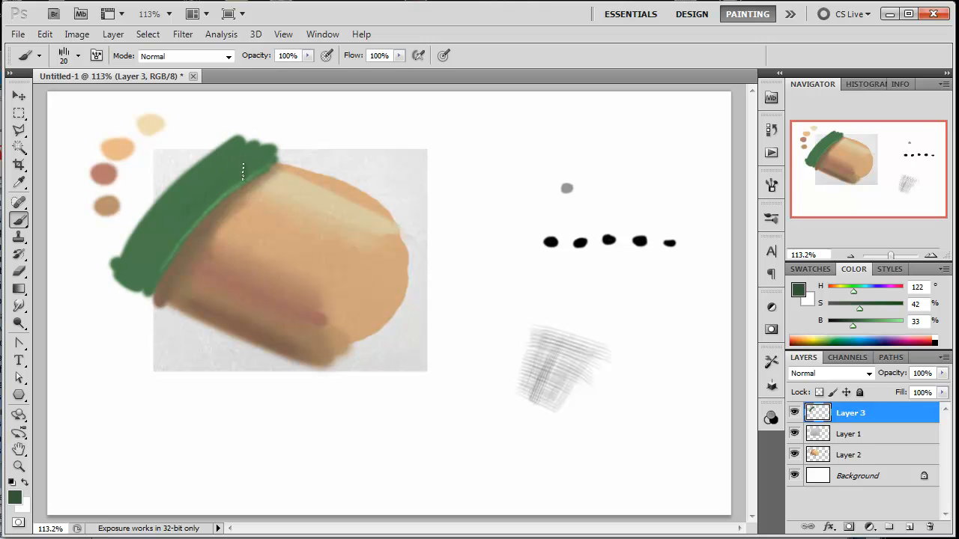
left_click_drag(240, 136, 154, 213)
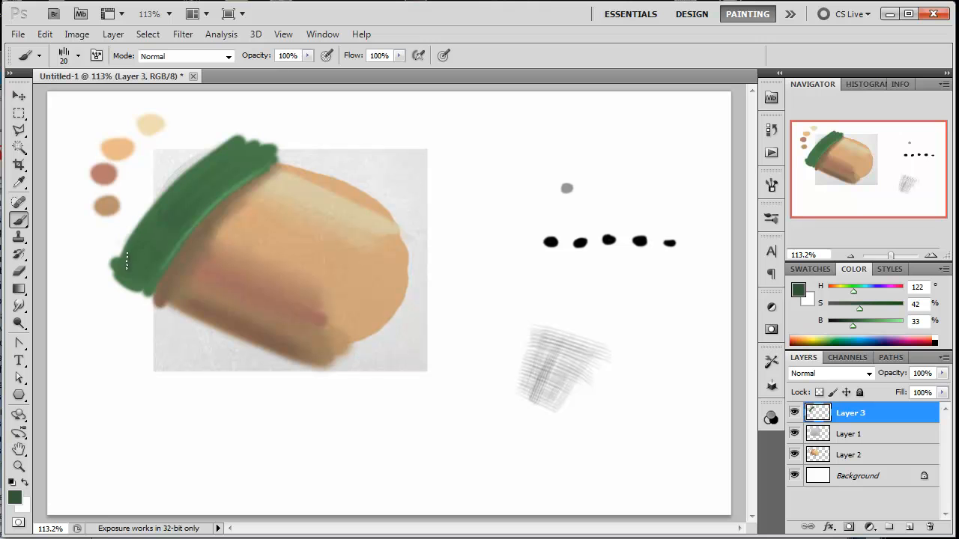
left_click_drag(113, 276, 140, 245)
left_click_drag(112, 254, 125, 270)
left_click(879, 322)
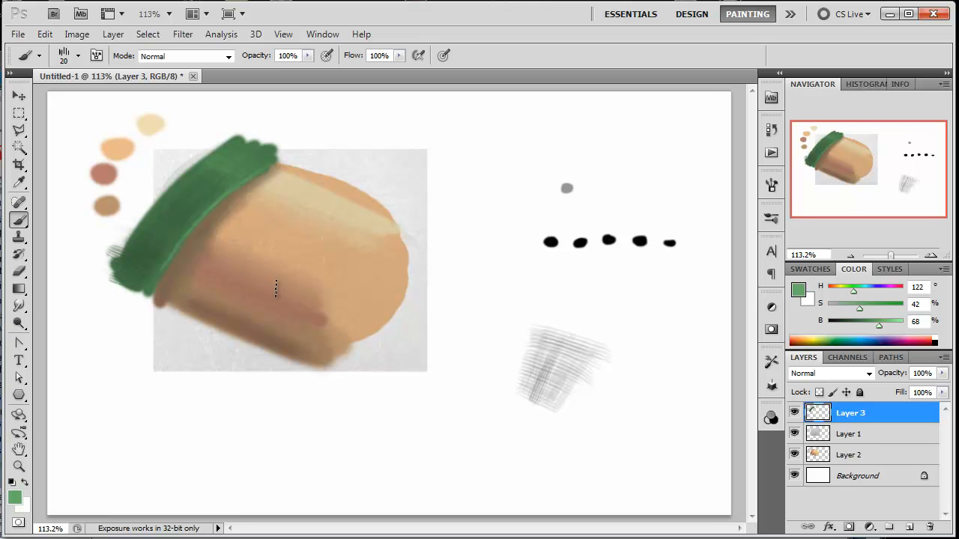
Add a new empty layer directly above Layer 1 and below Layer 3
left_click(816, 433)
left_click(820, 457)
left_click(908, 526)
left_click_drag(819, 454, 815, 434)
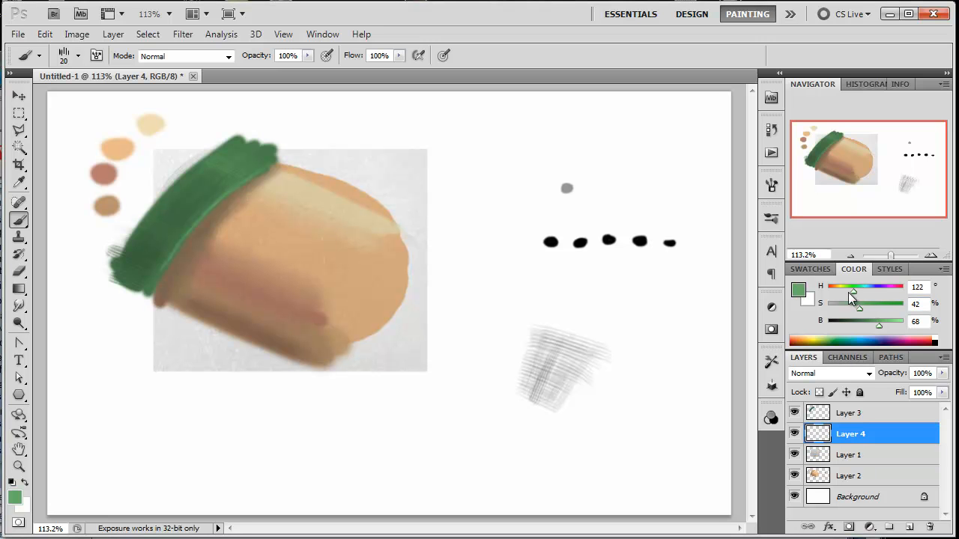
Set the paint colour's hue to 18° and switch to the round 371 px brush tip, reduced to 10 px
left_click_drag(848, 292, 832, 289)
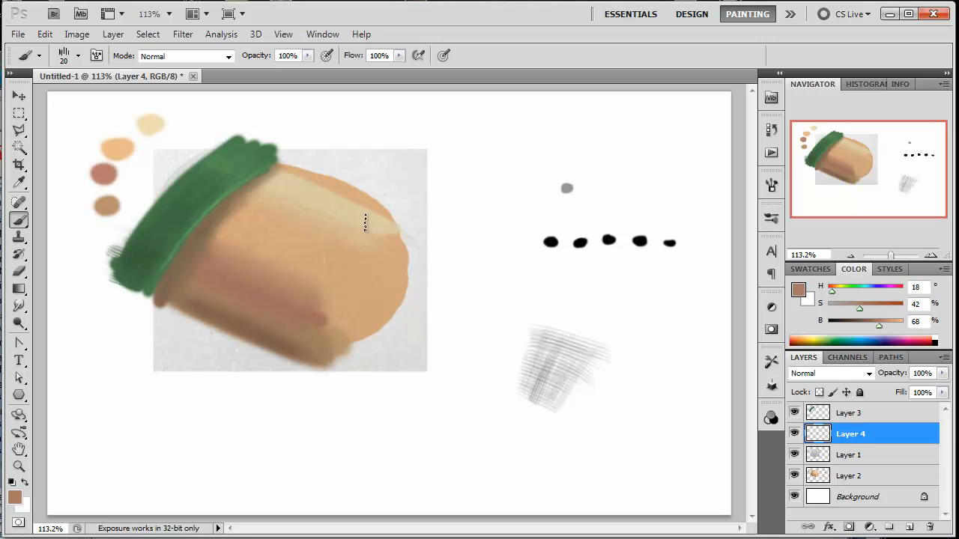
left_click(771, 186)
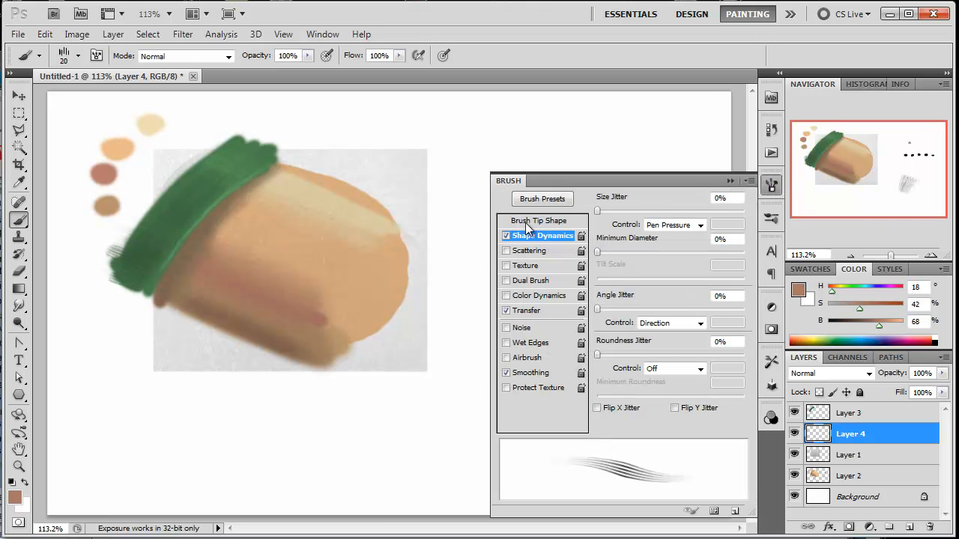
left_click(525, 221)
left_click(611, 245)
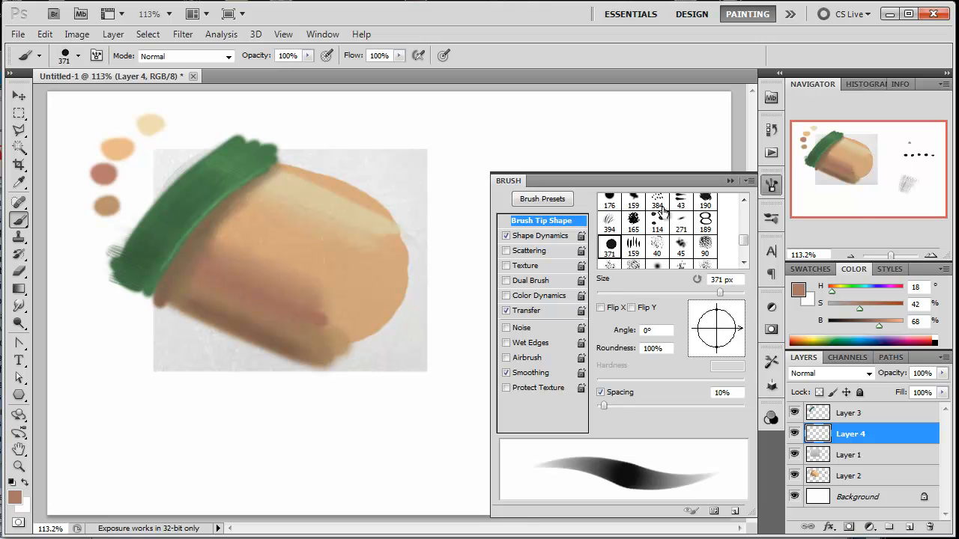
left_click(730, 181)
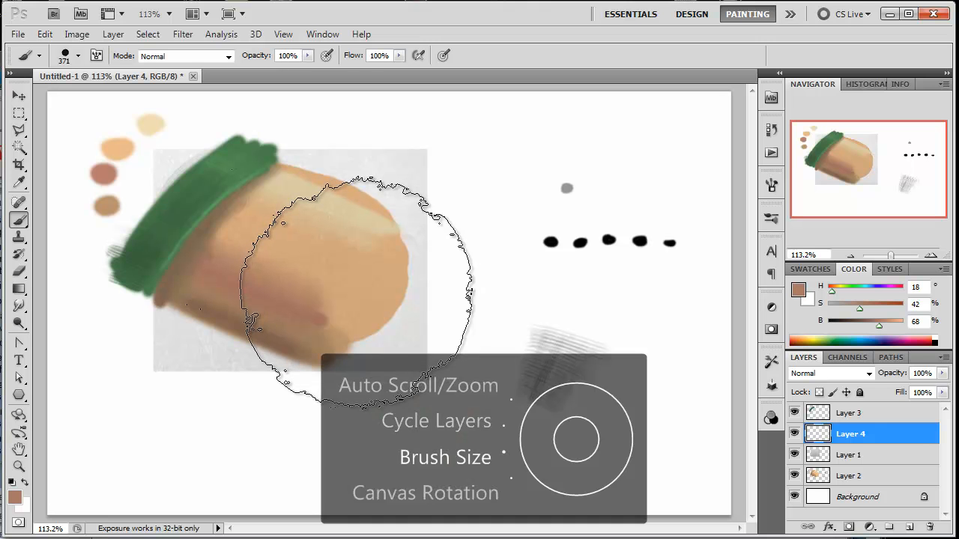
key("bracketleft")
key("bracketleft")
key("bracketleft")
key("bracketleft")
key("bracketleft")
key("bracketleft")
key("bracketleft")
key("bracketleft")
key("bracketleft")
key("bracketleft")
key("bracketleft")
key("bracketleft")
key("bracketleft")
key("bracketleft")
key("bracketleft")
key("bracketleft")
key("bracketleft")
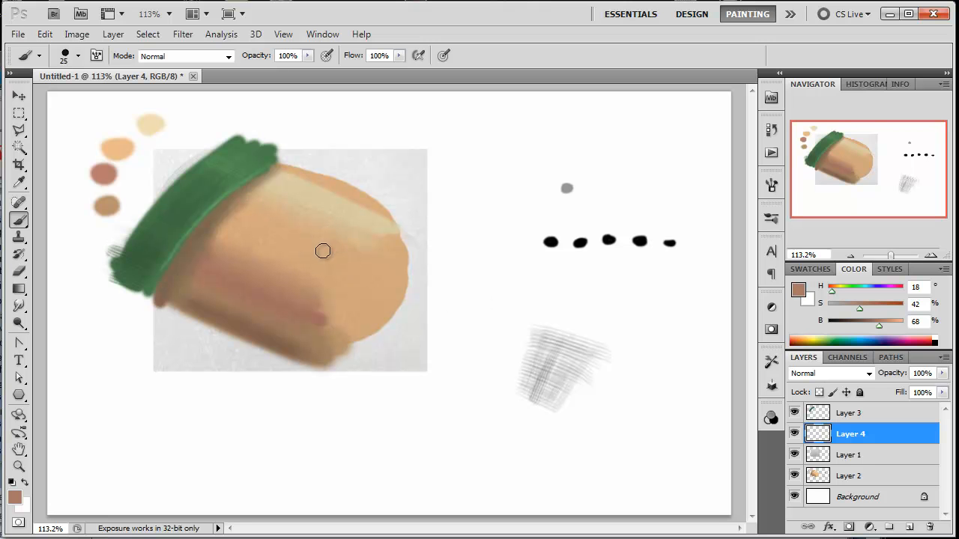
key("bracketleft")
key("bracketleft")
key("bracketleft")
Paint a curved pink vein on Layer 4 at hue 0° and 82% brightness, and lighten the colour to 21% saturation, 88% brightness
left_click_drag(831, 291, 827, 290)
left_click_drag(872, 318, 889, 322)
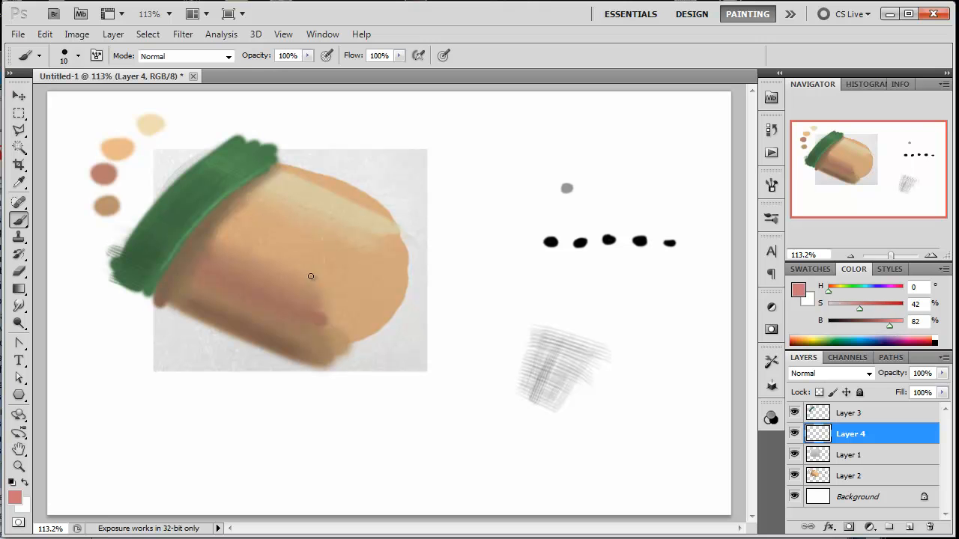
left_click_drag(293, 232, 319, 279)
left_click_drag(848, 313, 844, 313)
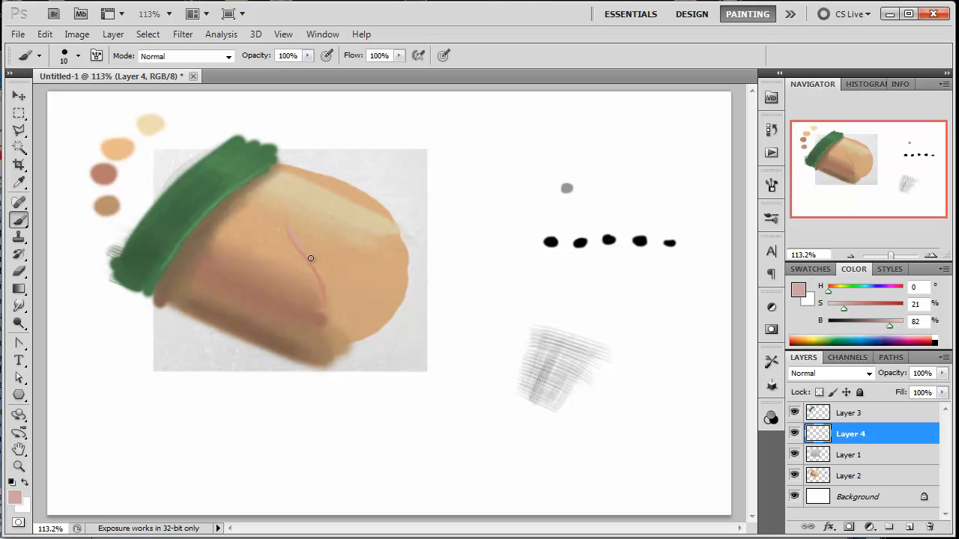
left_click_drag(893, 324, 895, 324)
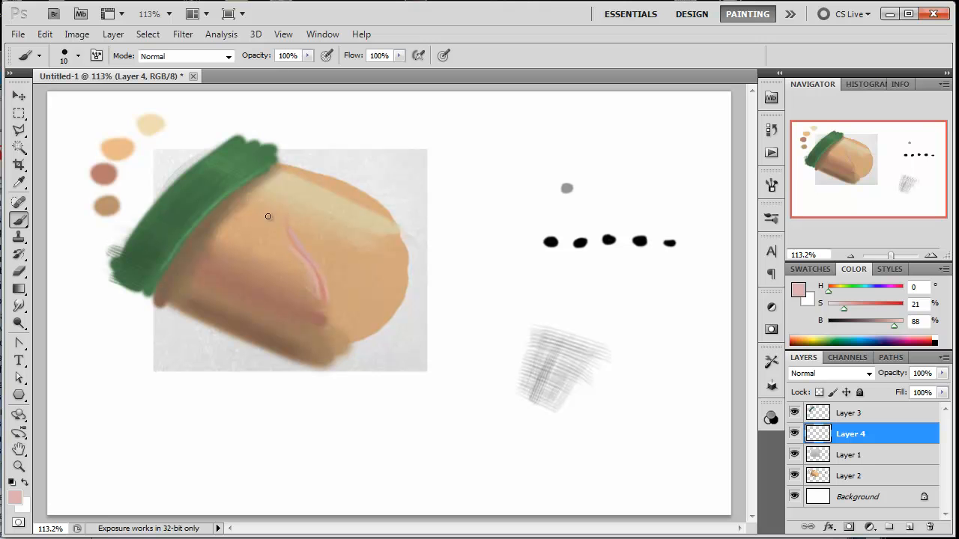
Darken the pink vein and add a thin upward branch in dark red at 47% saturation and 55% brightness
left_click_drag(845, 306, 865, 310)
left_click(868, 324)
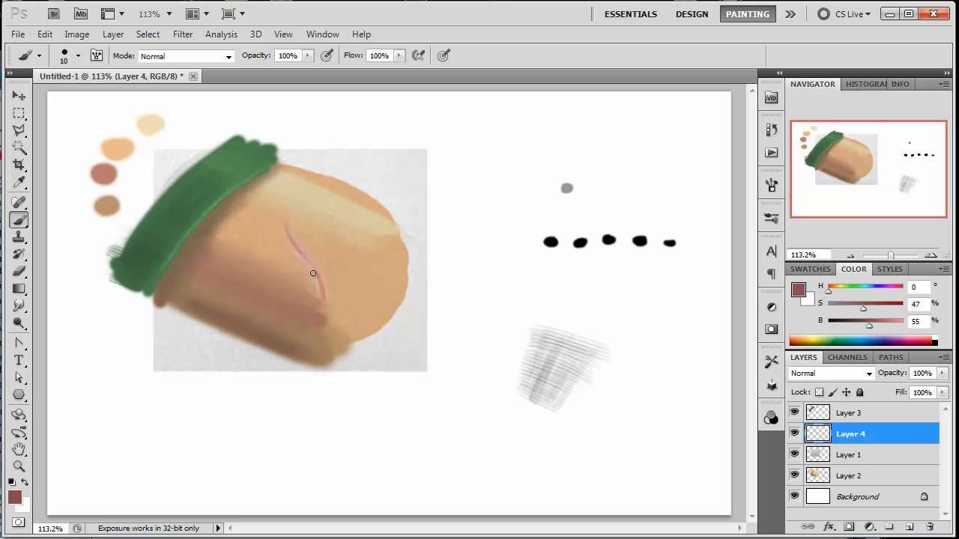
mouse_move(323, 304)
left_mouse_down()
mouse_move(306, 262)
mouse_move(316, 270)
mouse_move(306, 256)
mouse_move(314, 266)
mouse_move(312, 233)
left_mouse_up()
left_click_drag(314, 268, 312, 230)
Paint a faint curved blue vein across the peach form on Layer 2 with hue 202° and 41% brush opacity
left_click(819, 472)
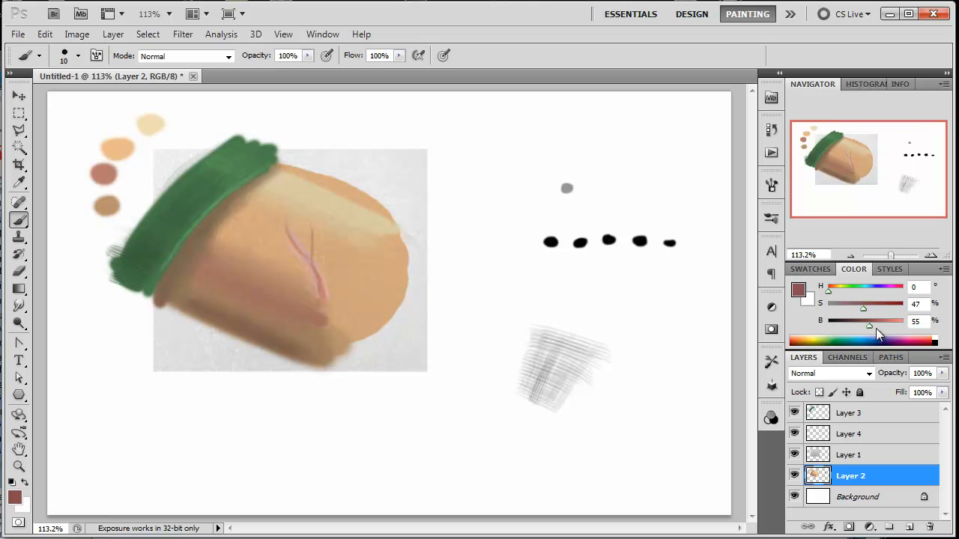
left_click_drag(858, 288, 870, 289)
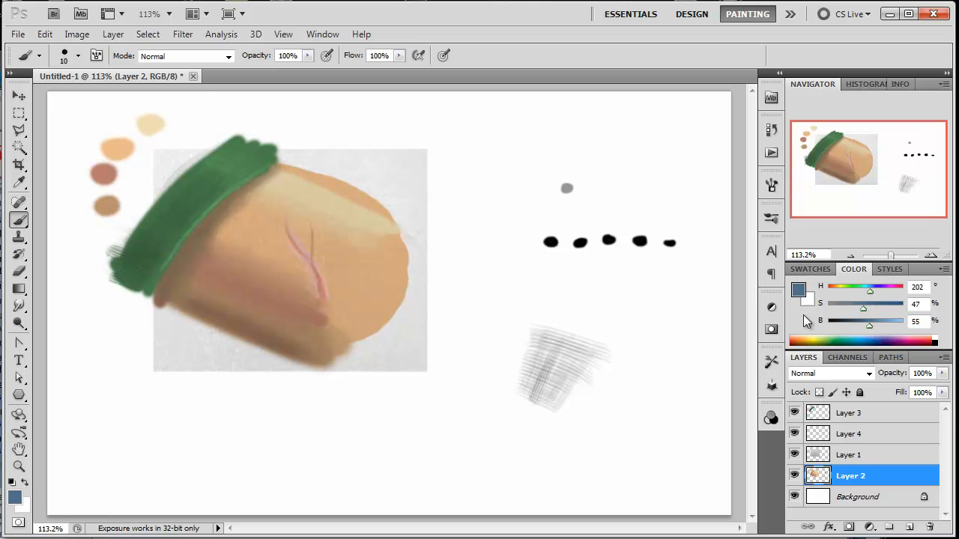
left_click_drag(260, 59, 230, 54)
right_click(356, 234)
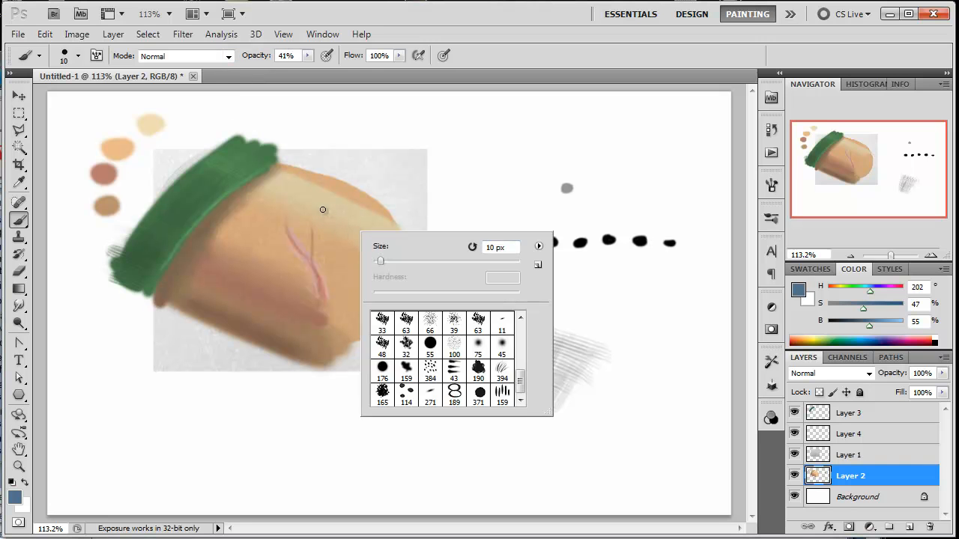
left_click(324, 210)
left_click_drag(324, 221, 386, 308)
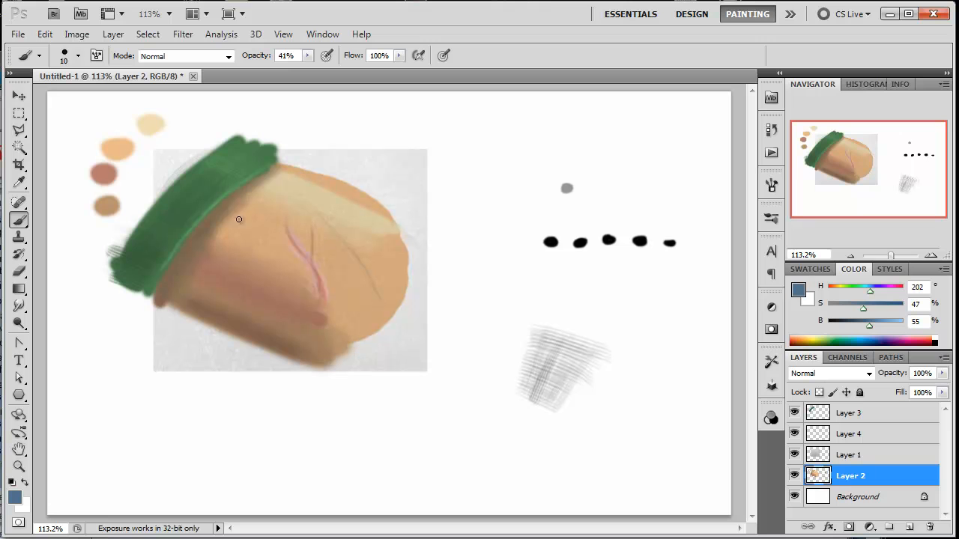